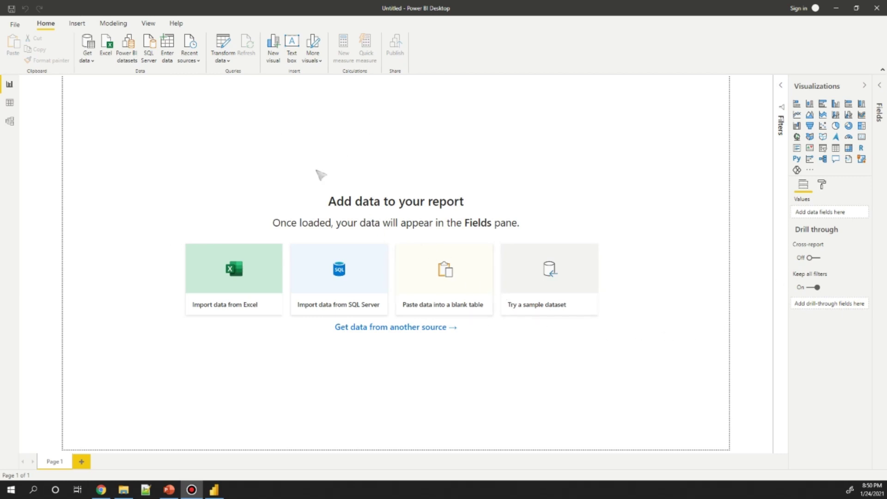
# In the global security options, set Data Extensions to allow any extension to load without validation or warning.
pyautogui.click(15, 24)
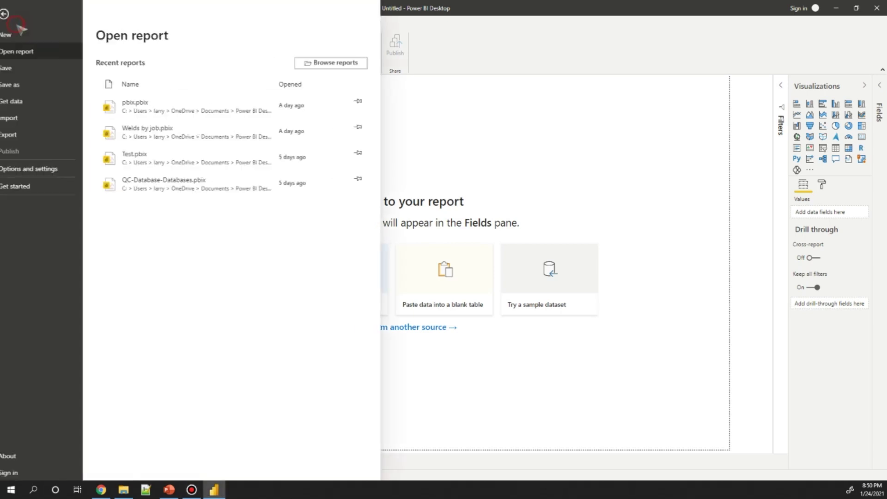
pyautogui.click(23, 170)
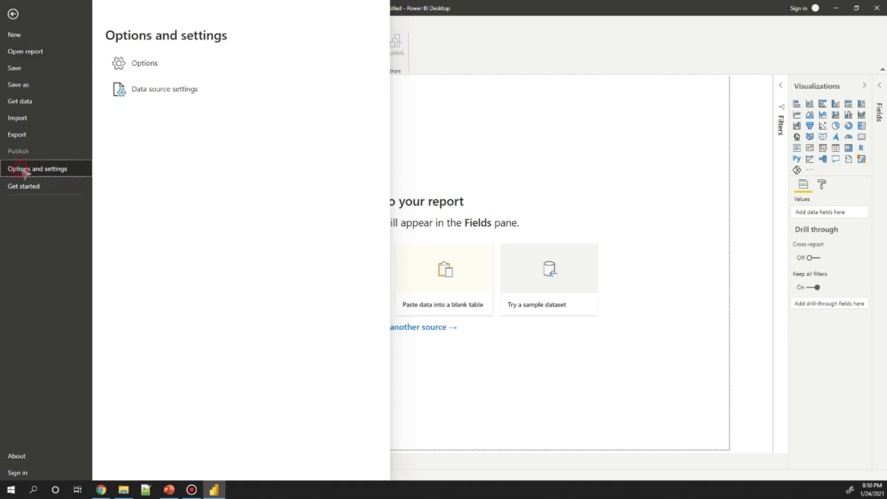
pyautogui.click(145, 67)
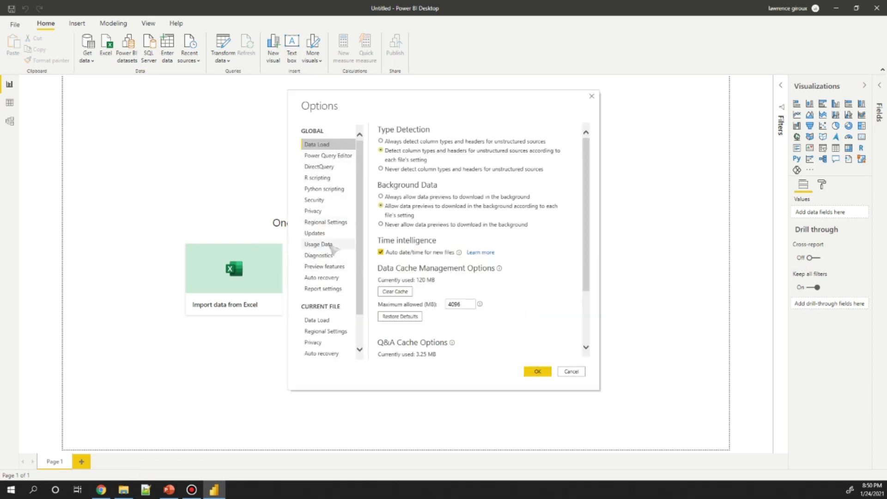
pyautogui.click(317, 202)
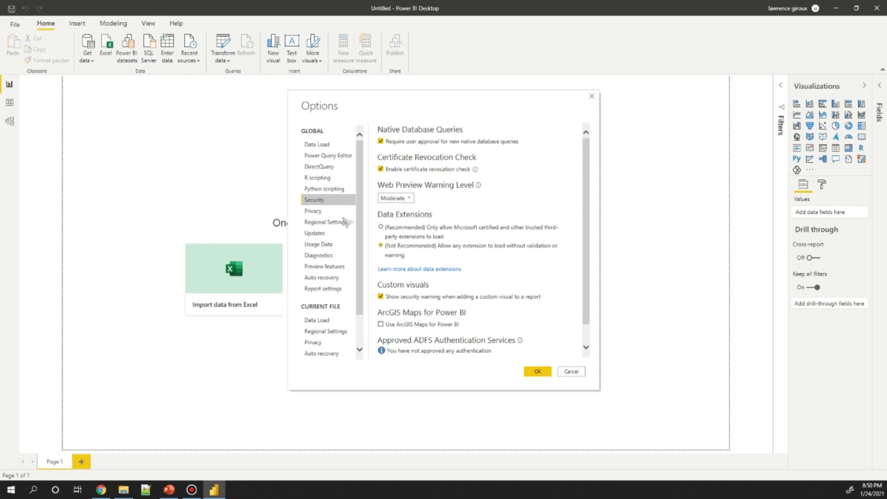
pyautogui.click(381, 227)
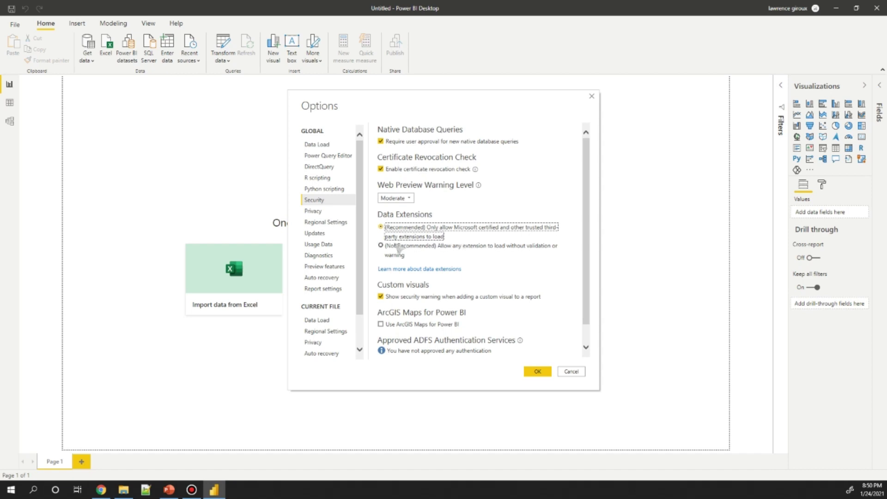
pyautogui.click(383, 247)
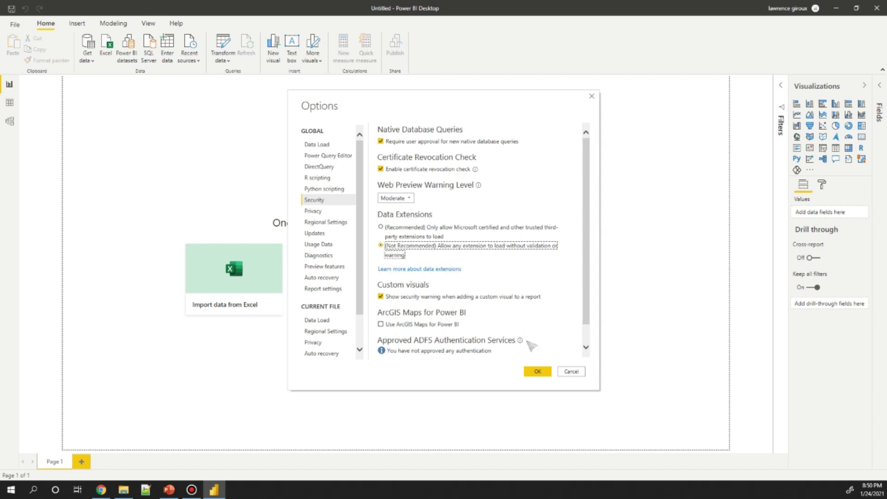
pyautogui.click(536, 371)
pyautogui.click(538, 372)
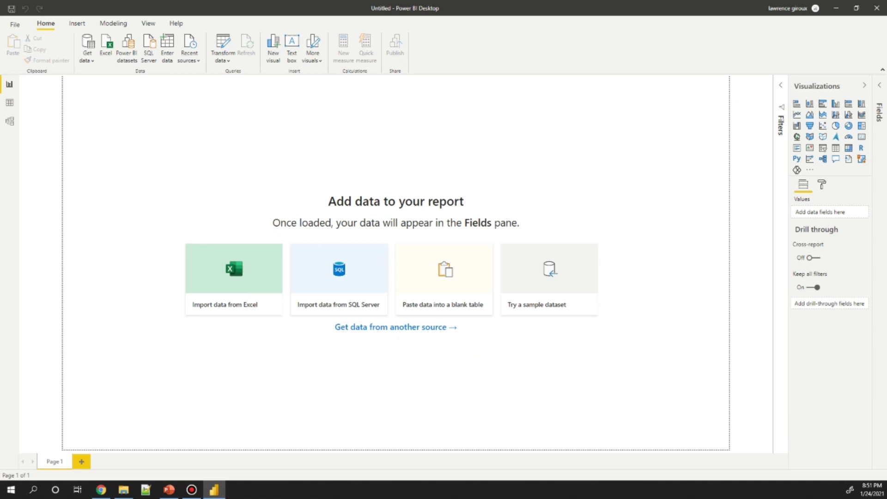
# Switch to the QC Database site in Chrome, open its QC Database API page and generate API client credentials expiring in 24 hours.
pyautogui.hotkey('alt', 'Tab')
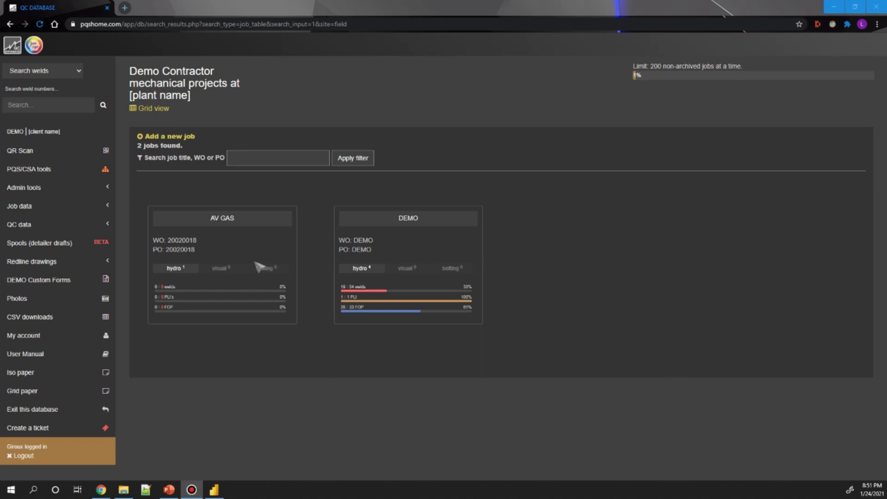
pyautogui.click(108, 190)
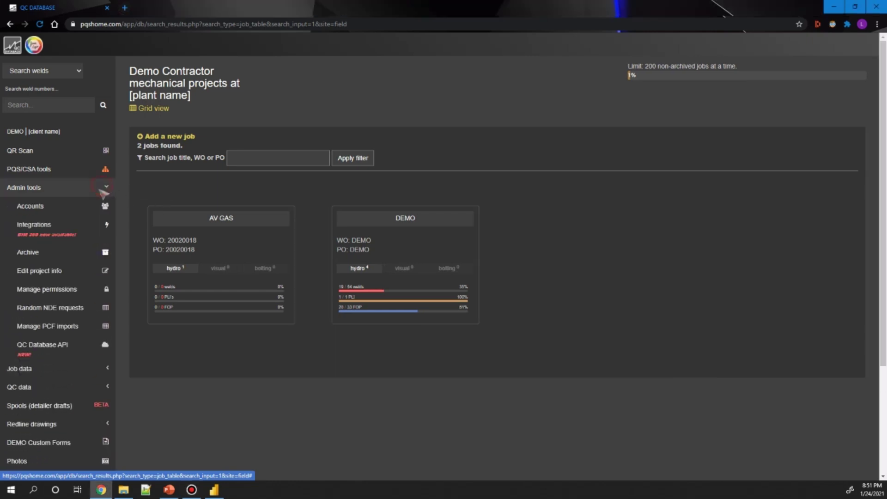
pyautogui.click(71, 356)
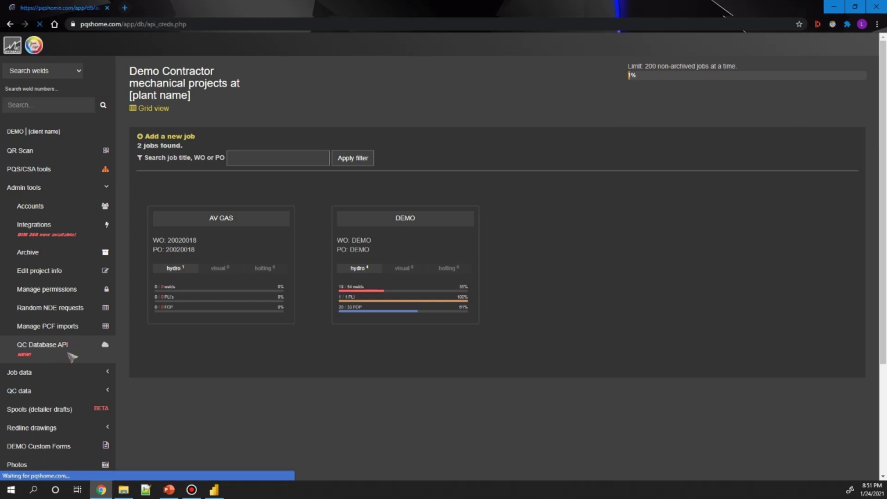
pyautogui.scroll(-2, 508, 296)
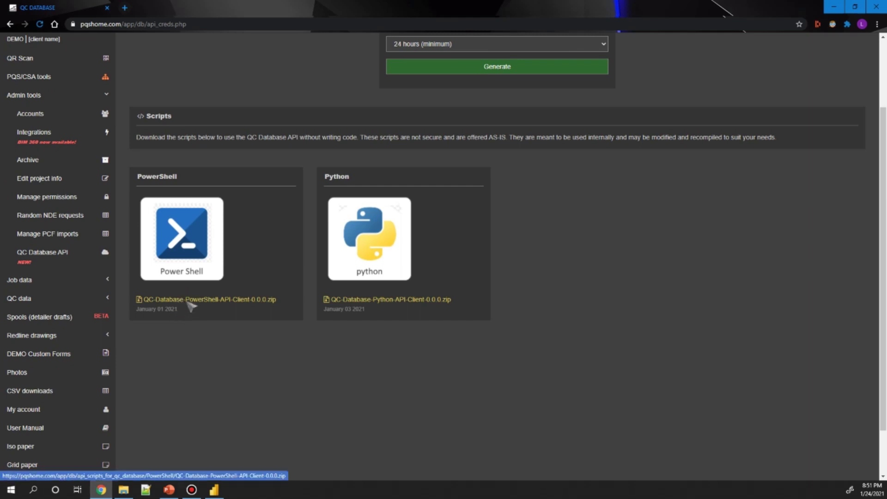
pyautogui.scroll(2, 358, 382)
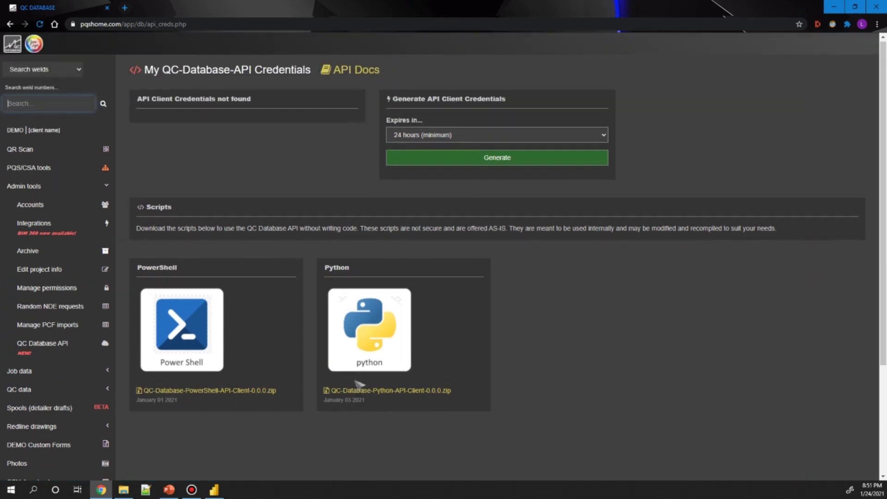
pyautogui.scroll(-2, 295, 398)
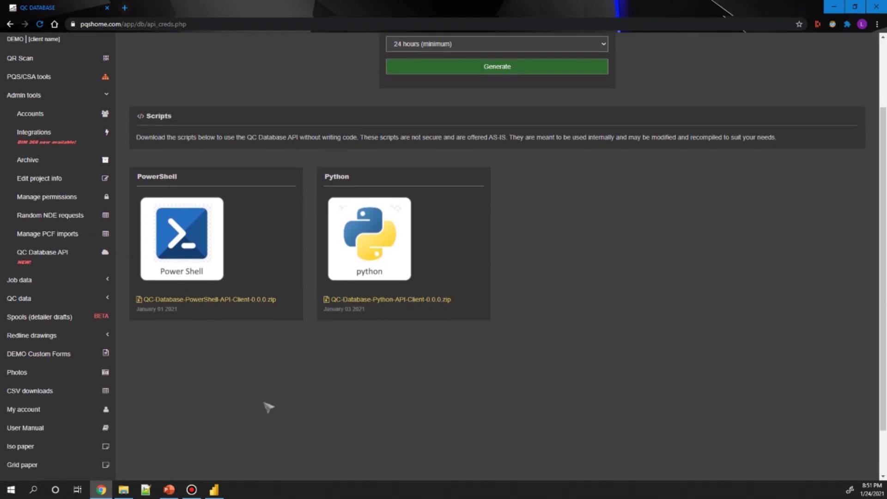
pyautogui.scroll(2, 224, 302)
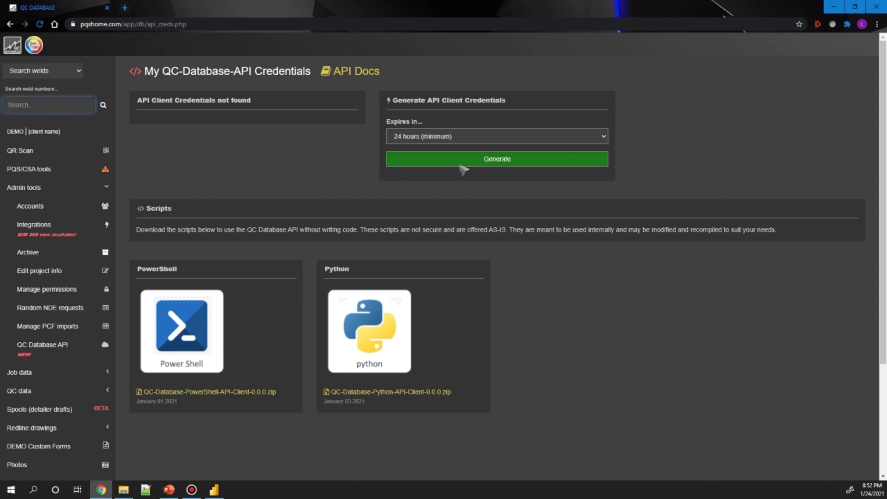
pyautogui.click(476, 160)
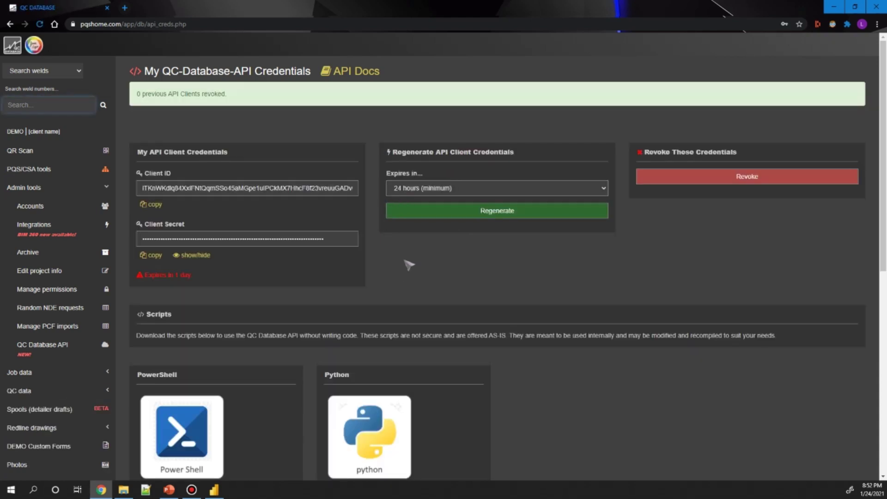
# Download both Power BI custom connectors, with and without the database list.
pyautogui.scroll(-1, 408, 264)
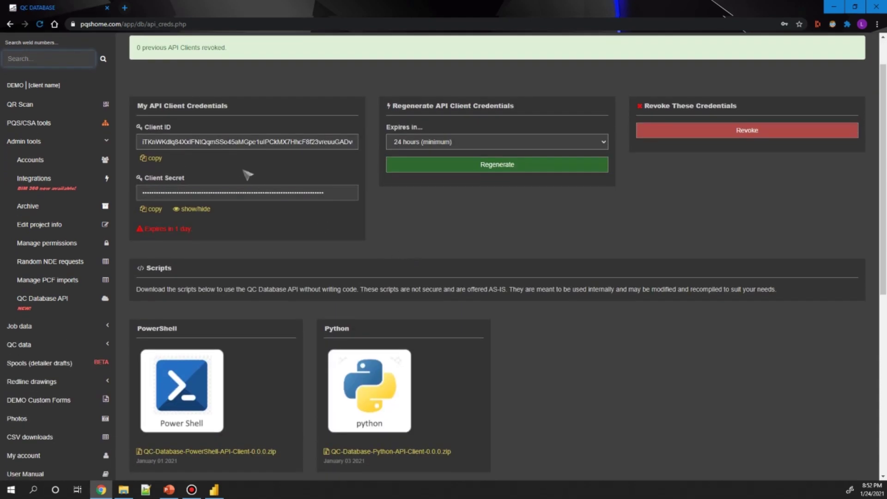
pyautogui.scroll(-6, 427, 264)
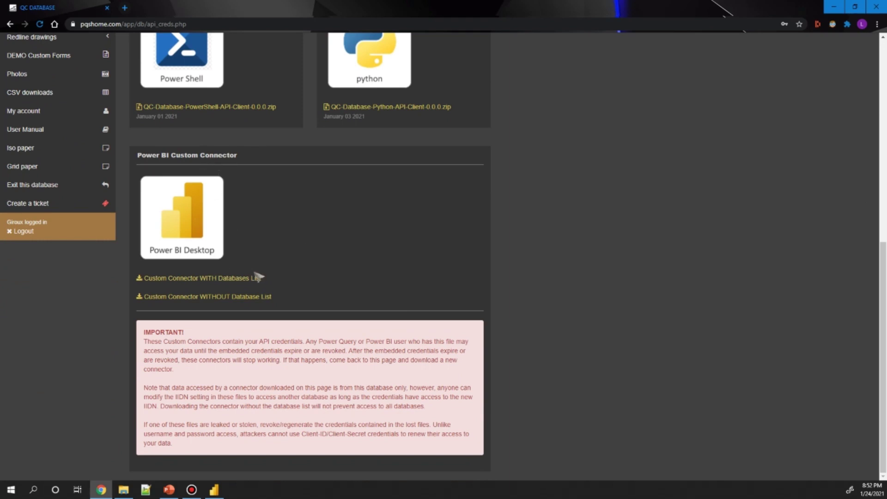
pyautogui.click(218, 279)
pyautogui.click(222, 296)
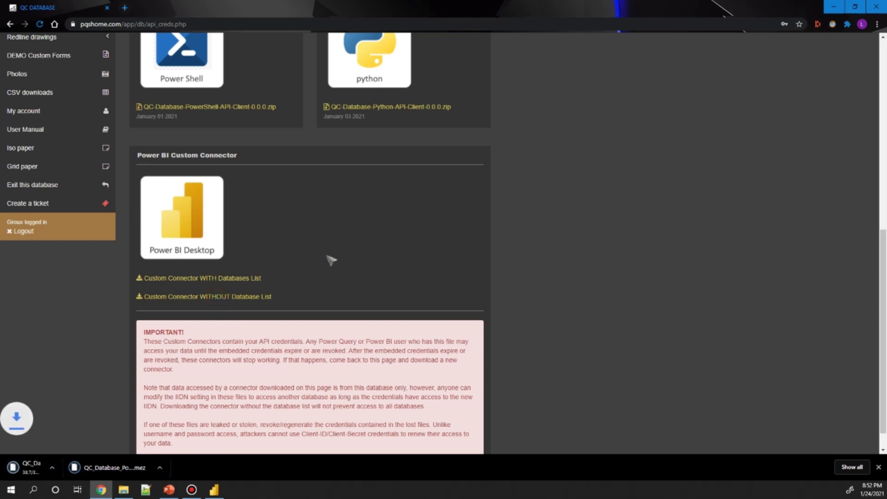
# Review the important notice about API credentials contained in the custom connectors and the option for revoking those credentials.
pyautogui.scroll(-1, 333, 249)
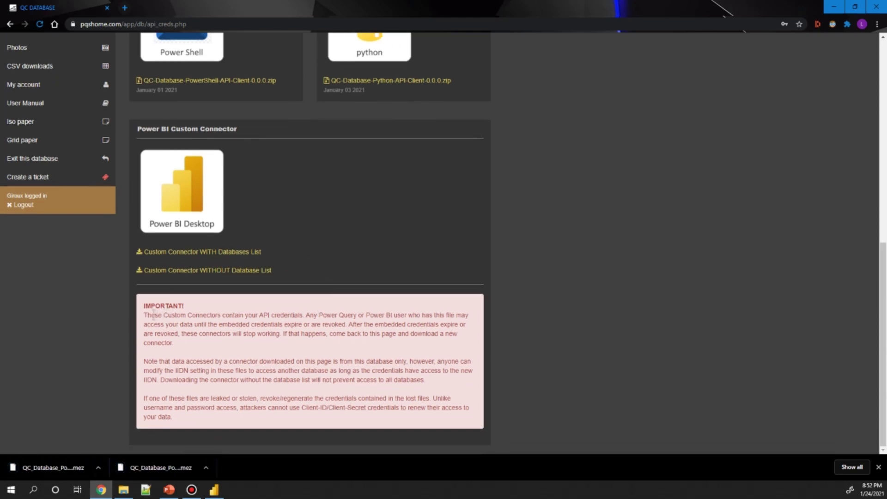
pyautogui.moveTo(148, 316); pyautogui.dragTo(309, 323)
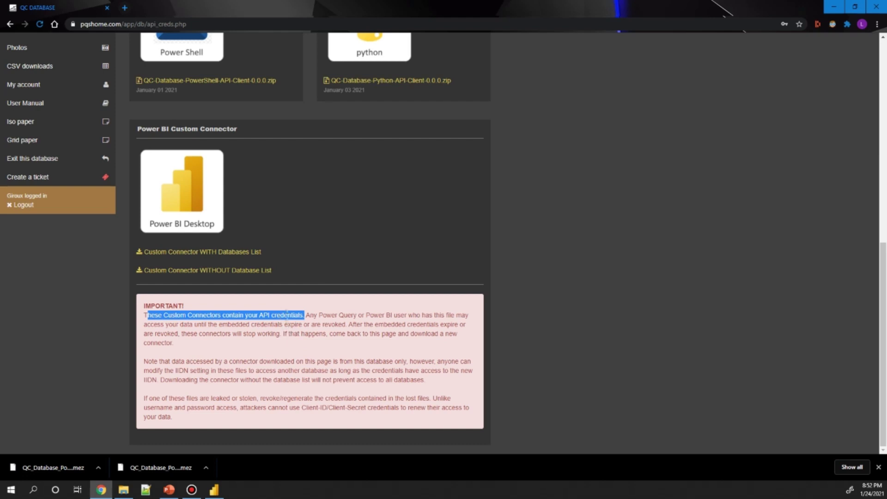
pyautogui.scroll(9, 367, 289)
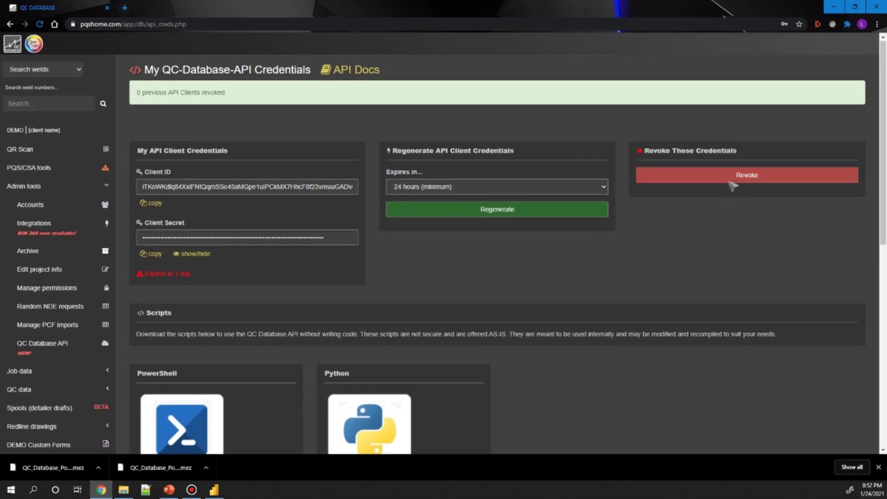
pyautogui.scroll(-7, 589, 245)
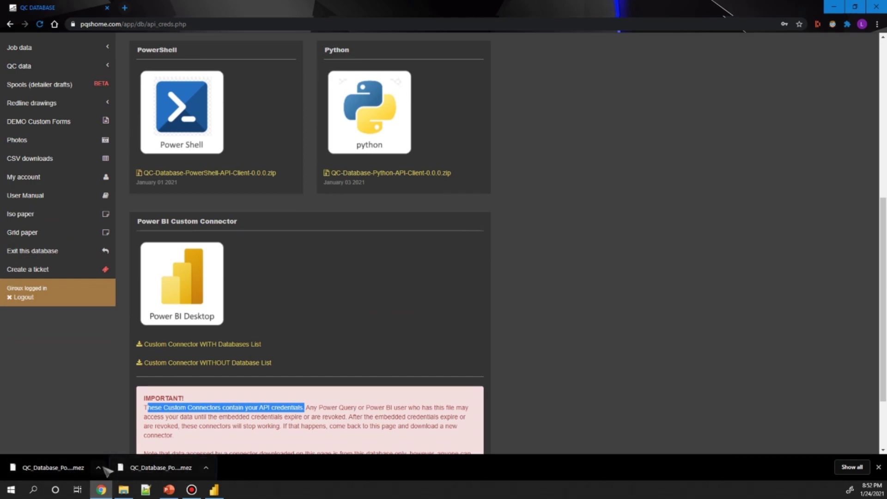
pyautogui.scroll(-2, 305, 333)
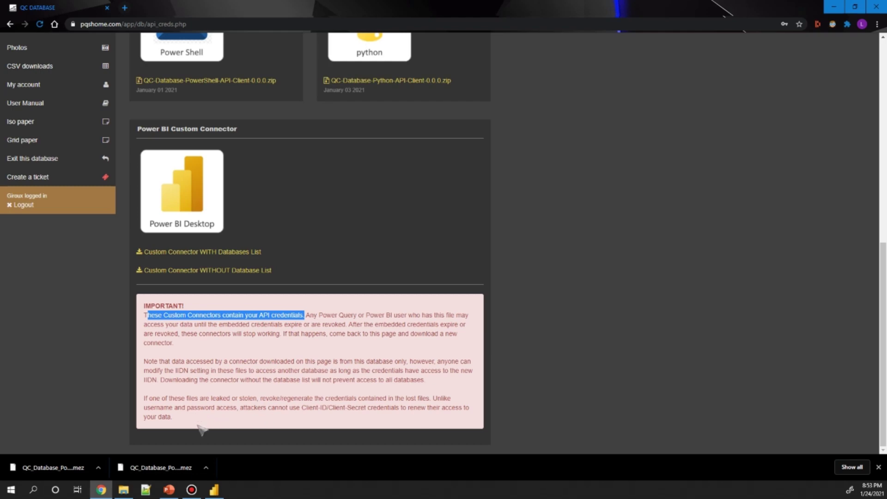
pyautogui.click(879, 467)
pyautogui.scroll(8, 529, 318)
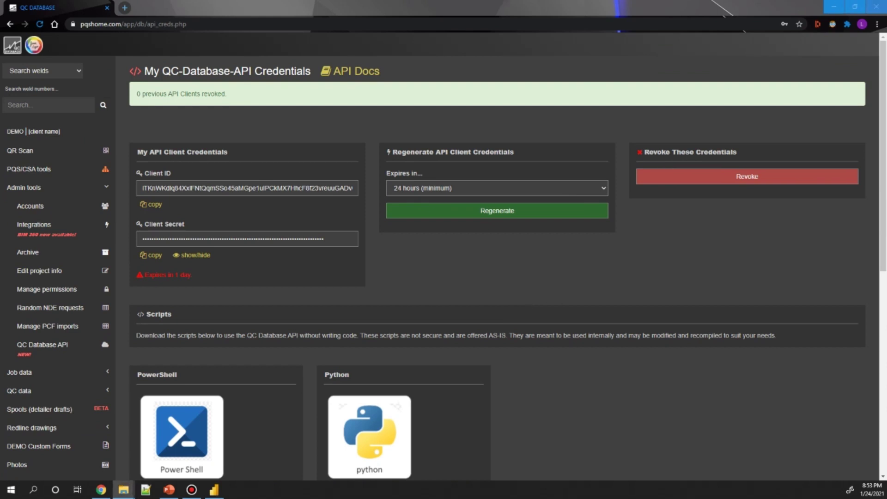
# Open the Downloads folder and the Documents > Power BI Desktop > Custom Connectors folder in File Explorer, arranged side by side.
pyautogui.click(123, 489)
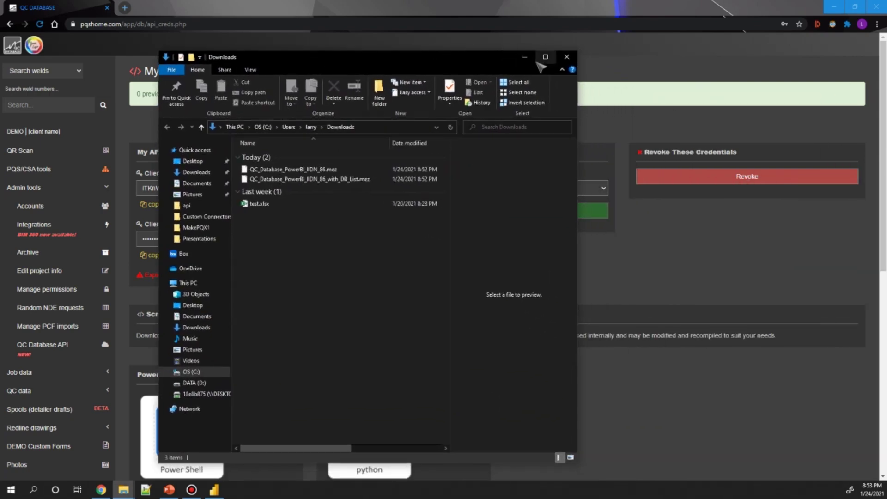
pyautogui.moveTo(457, 61); pyautogui.dragTo(322, 50)
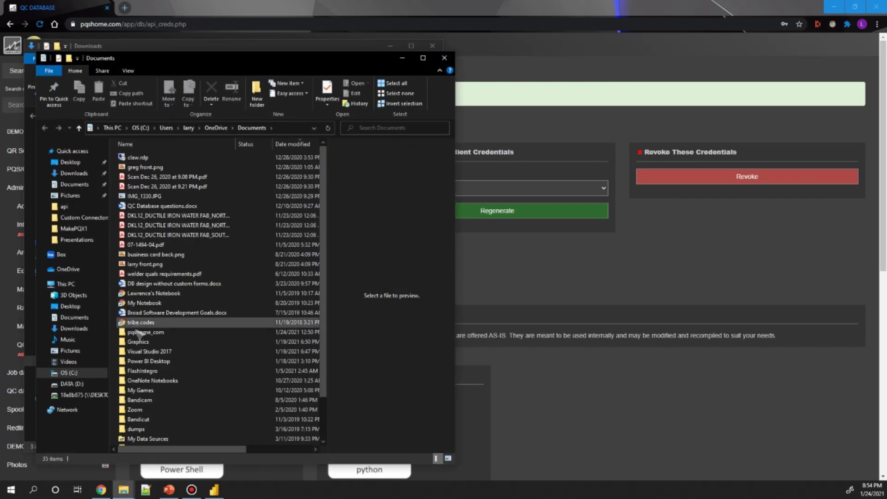
pyautogui.moveTo(271, 62); pyautogui.dragTo(324, 61)
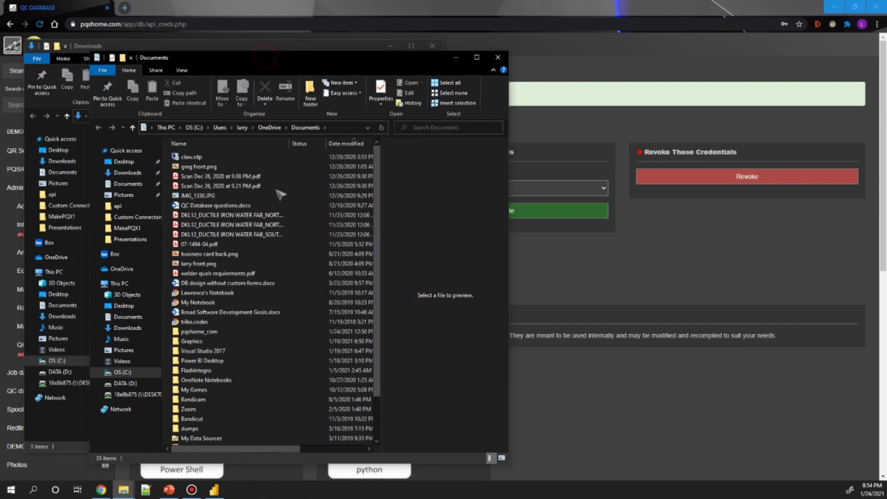
pyautogui.doubleClick(200, 360)
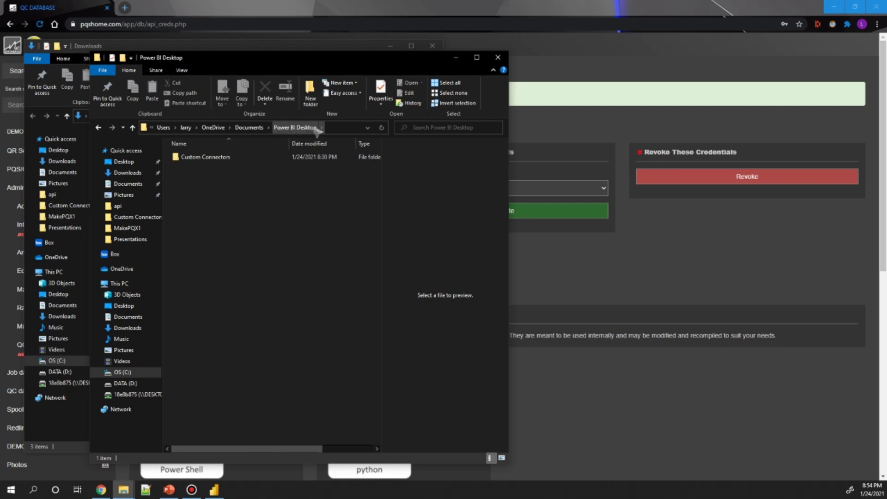
pyautogui.doubleClick(194, 160)
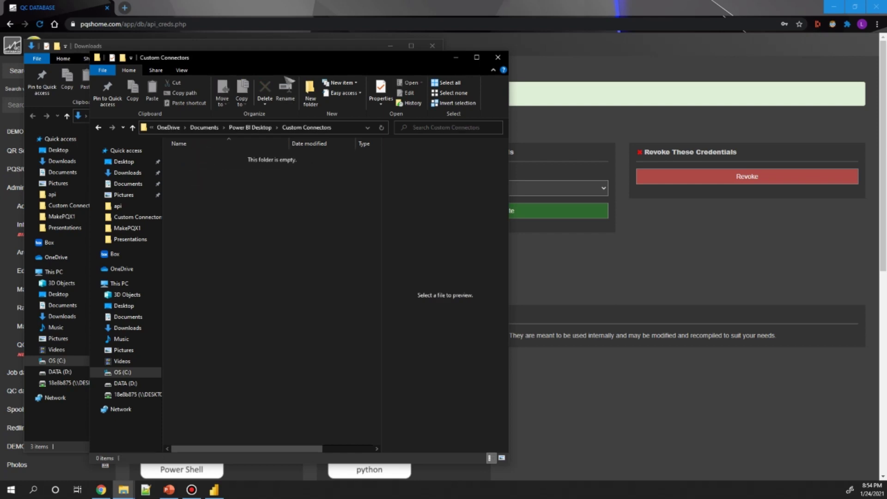
pyautogui.moveTo(277, 63); pyautogui.dragTo(548, 58)
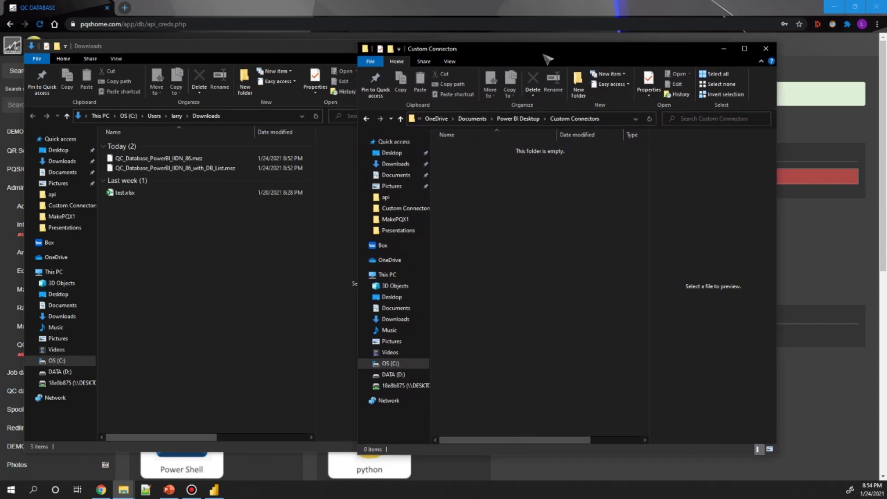
# Move both QC_Database_PowerBI .mez files from Downloads into Custom Connectors, close both folder windows and switch to Power BI Desktop.
pyautogui.click(194, 158)
pyautogui.moveTo(181, 211); pyautogui.dragTo(531, 203)
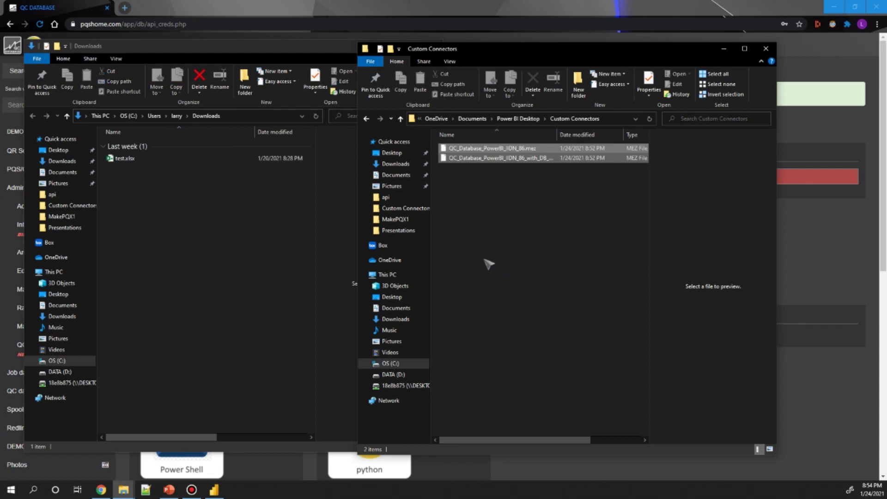
pyautogui.click(514, 219)
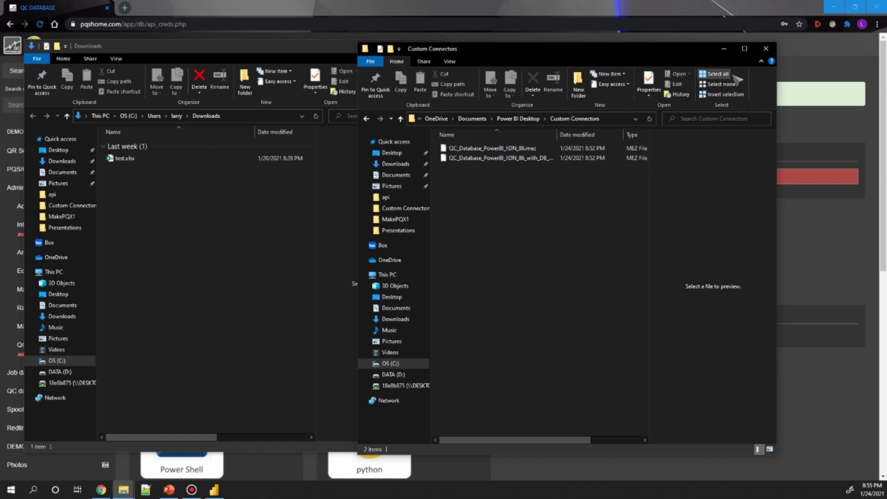
pyautogui.click(765, 49)
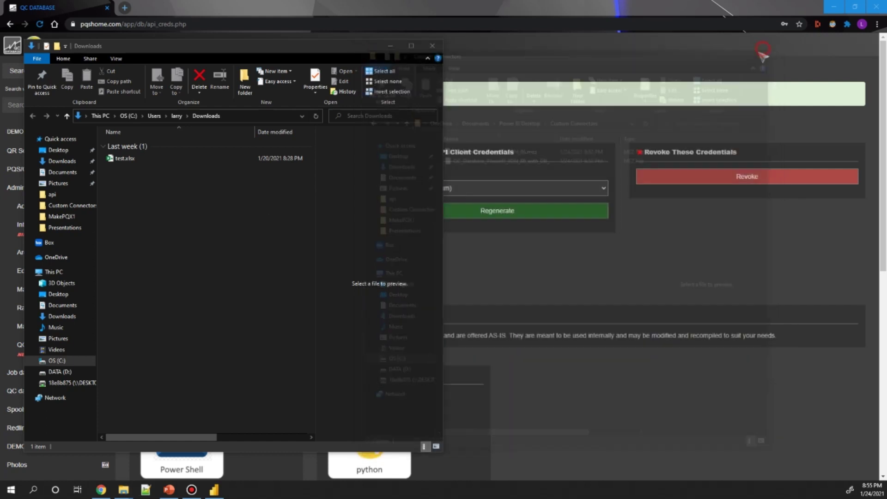
pyautogui.click(433, 46)
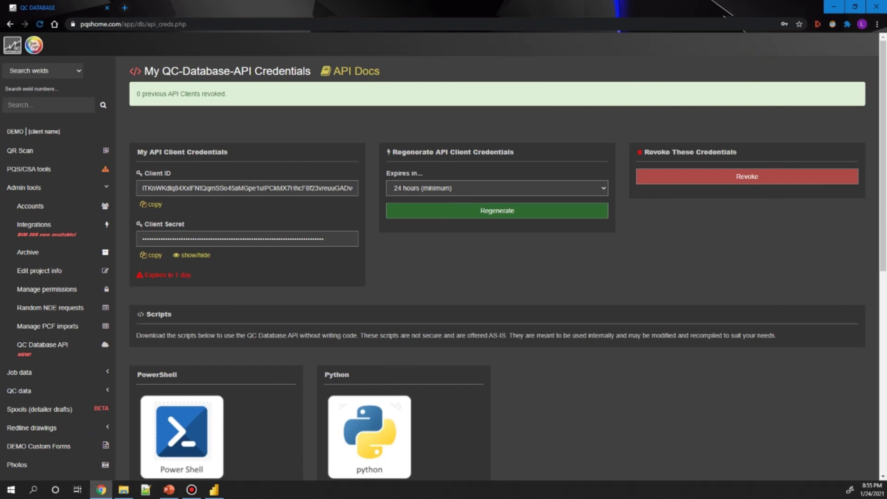
pyautogui.hotkey('alt', 'Tab')
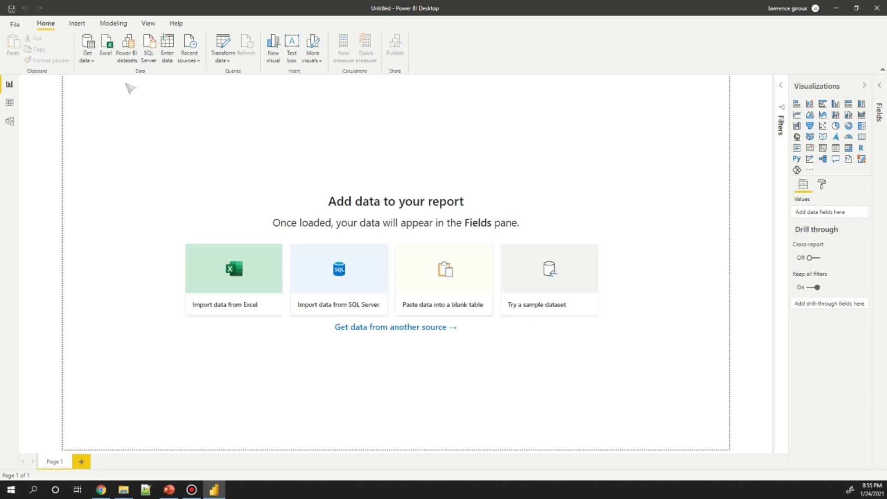
# Open the full list of data sources and locate the QC_Database_PowerBI connectors in the Other category.
pyautogui.click(87, 64)
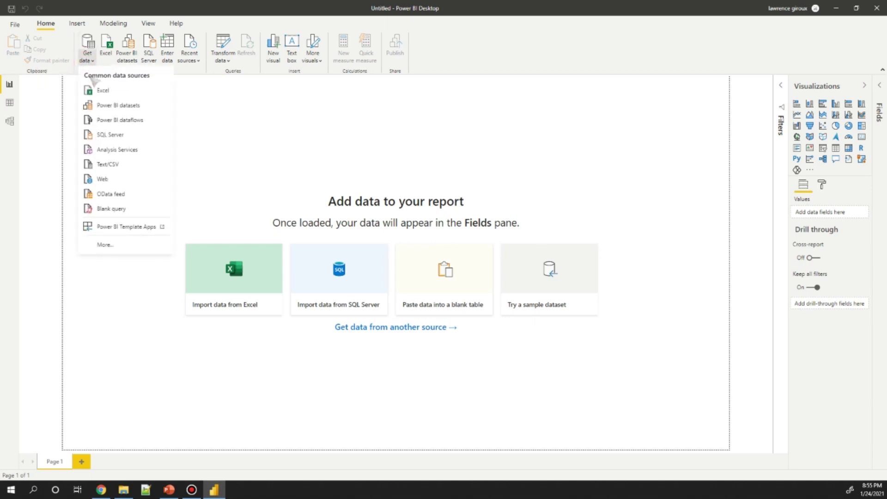
pyautogui.click(89, 59)
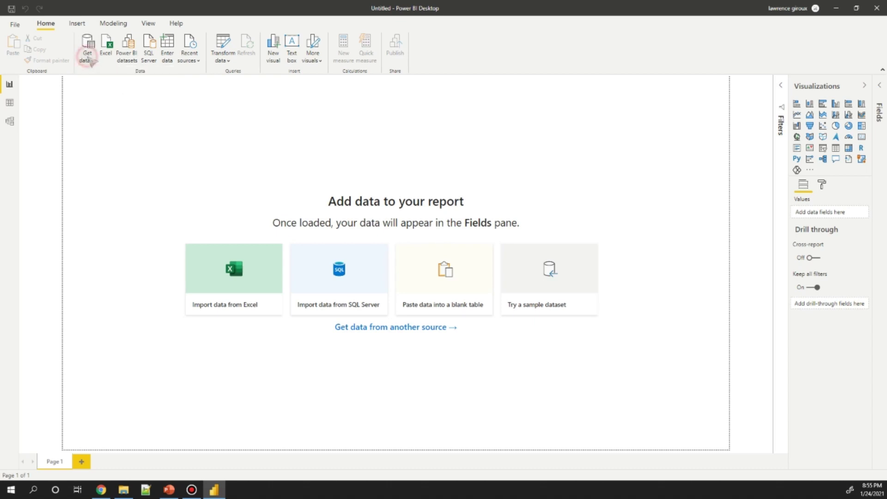
pyautogui.click(89, 59)
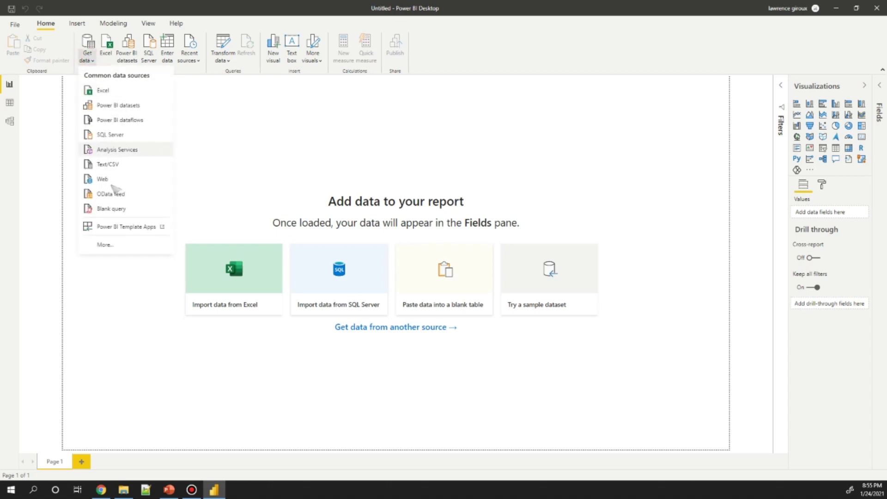
pyautogui.click(107, 246)
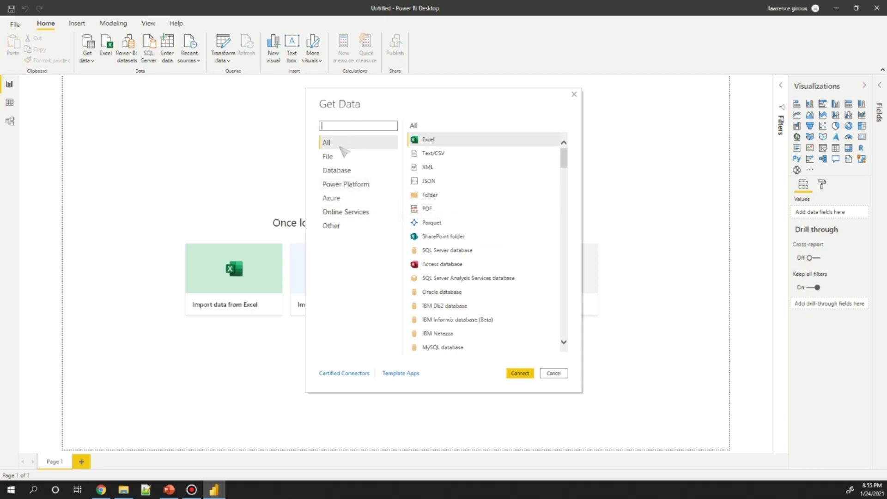
pyautogui.click(346, 228)
pyautogui.scroll(-5, 480, 249)
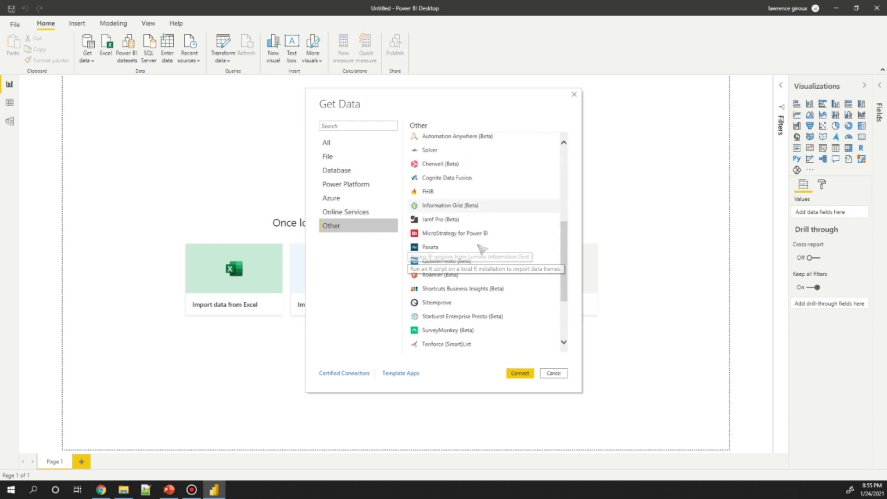
pyautogui.scroll(-2, 480, 249)
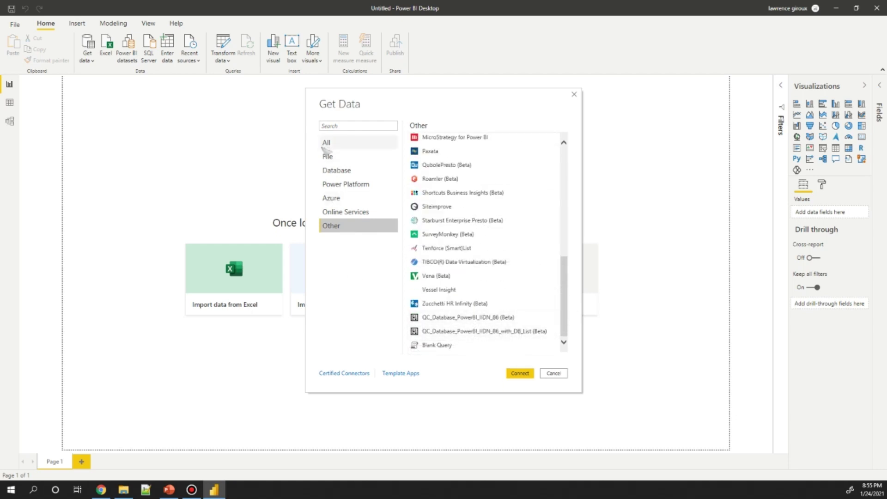
# Search all data sources for "qc" and open the QC_Database_PowerBI_IIDN_86_with_DB_List (Beta) connector.
pyautogui.click(347, 144)
pyautogui.click(338, 124)
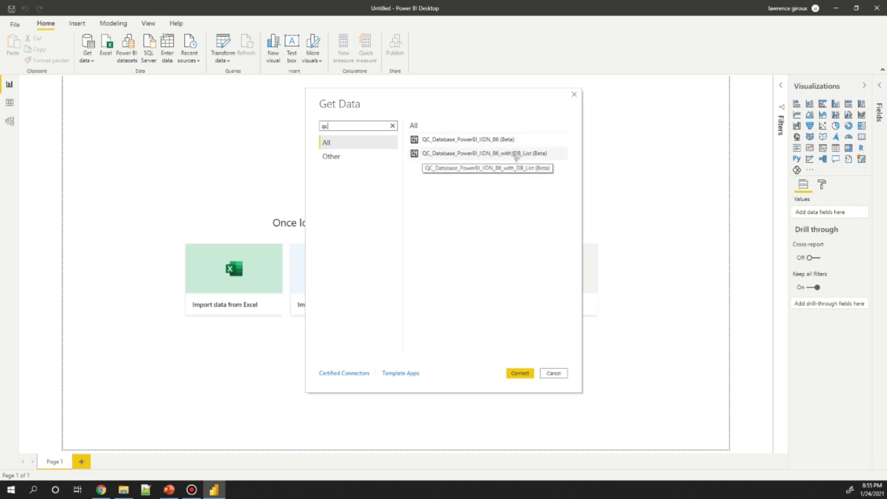
pyautogui.doubleClick(444, 156)
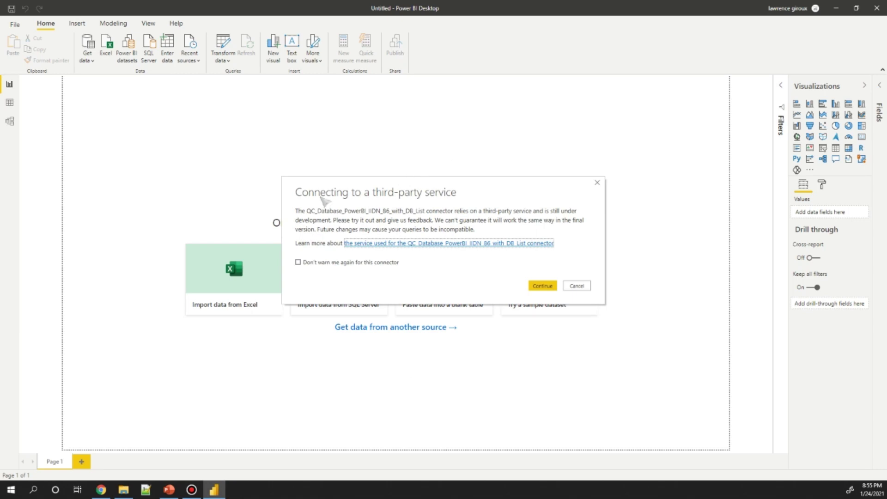
# Accept the third-party service notice, turn off further warnings for this connector and connect with Anonymous access.
pyautogui.click(298, 263)
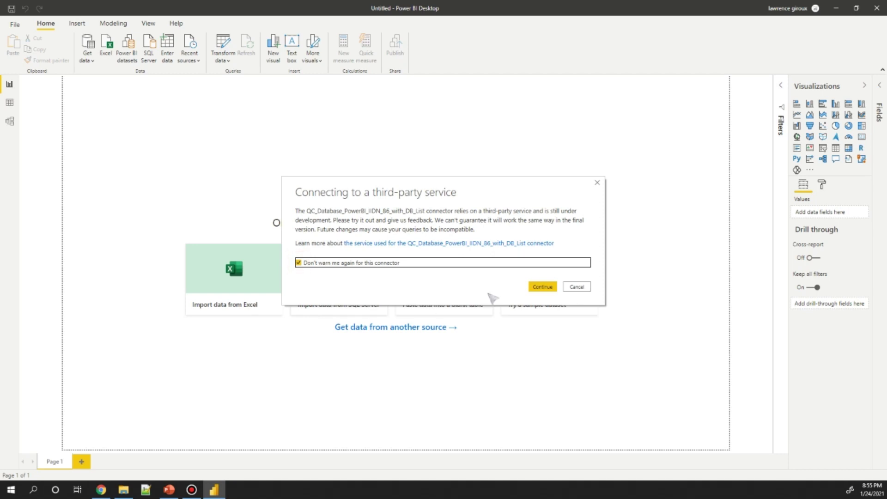
pyautogui.click(537, 287)
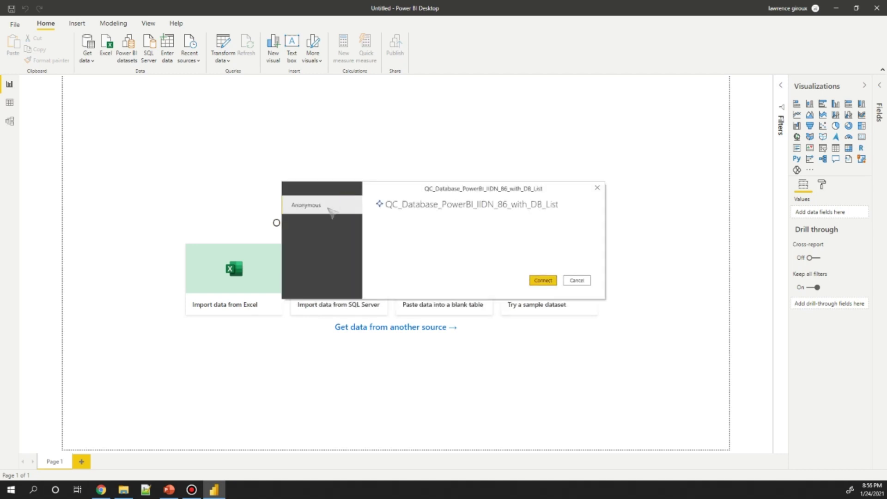
pyautogui.click(329, 207)
pyautogui.click(544, 282)
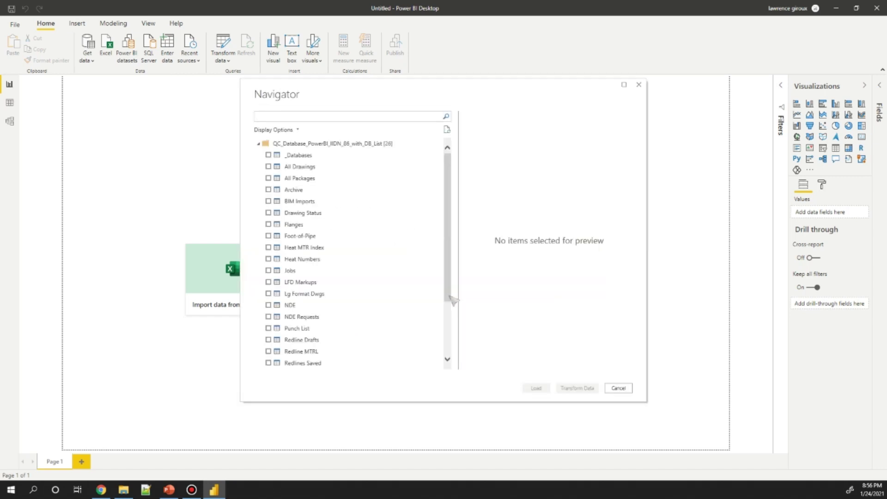
# Preview the Flanges and Welds tables in the Navigator.
pyautogui.moveTo(451, 246)
pyautogui.mouseDown()
pyautogui.moveTo(450, 291)
pyautogui.moveTo(451, 230)
pyautogui.mouseUp()
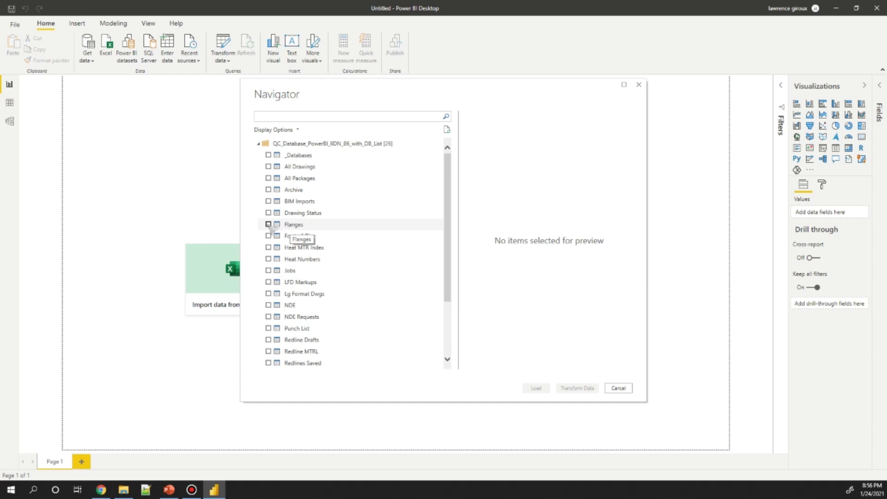
pyautogui.click(294, 224)
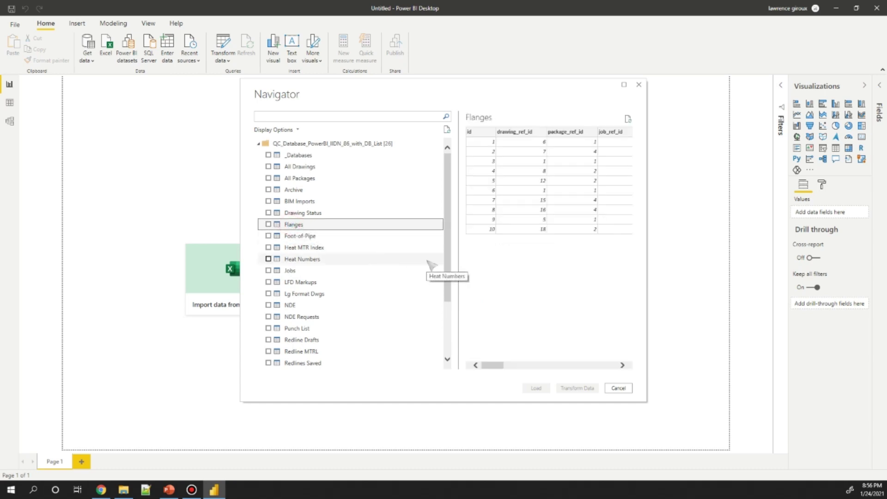
pyautogui.moveTo(485, 366); pyautogui.dragTo(431, 348)
pyautogui.scroll(-3, 302, 250)
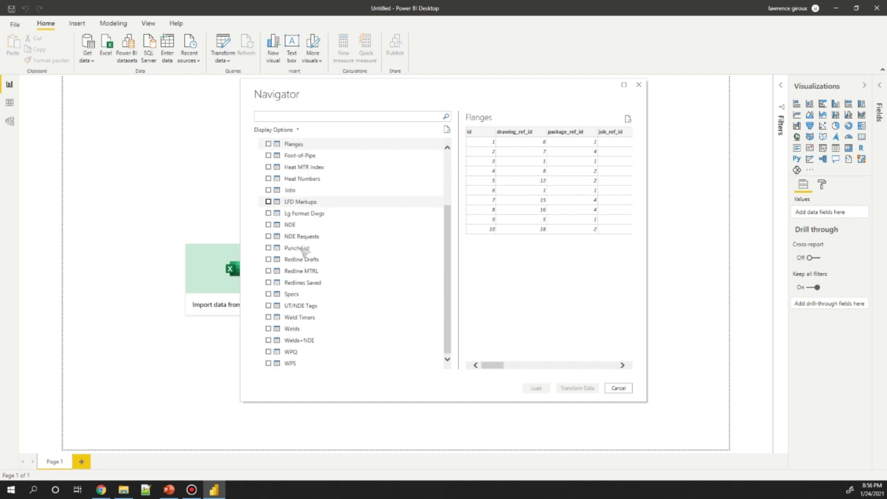
pyautogui.click(277, 328)
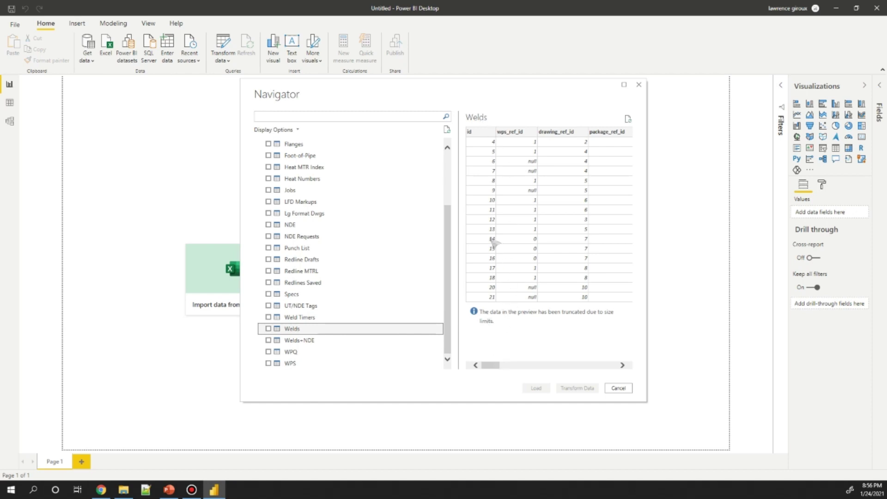
# Preview the database list in the _Databases table and the records in the All Drawings table.
pyautogui.scroll(3, 312, 225)
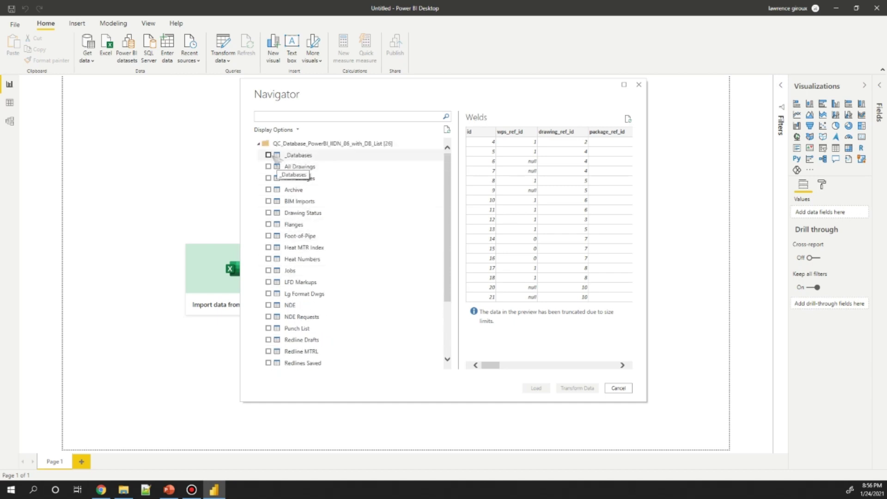
pyautogui.click(284, 157)
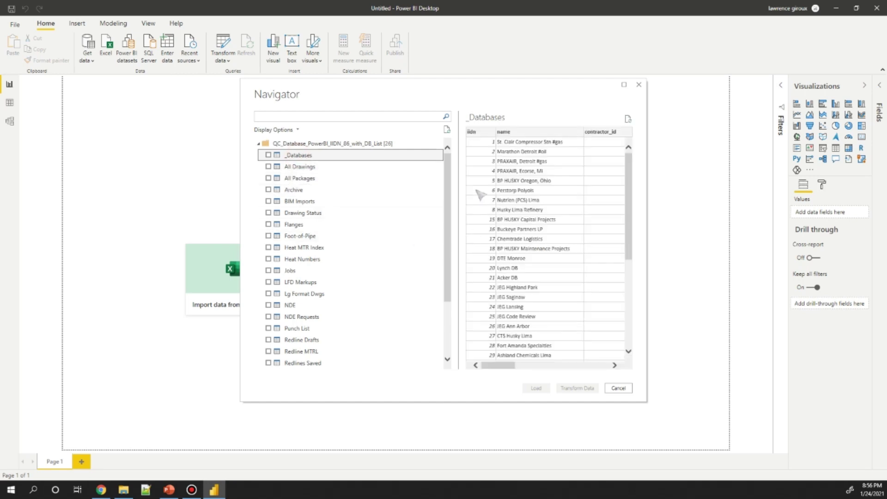
pyautogui.scroll(-8, 512, 213)
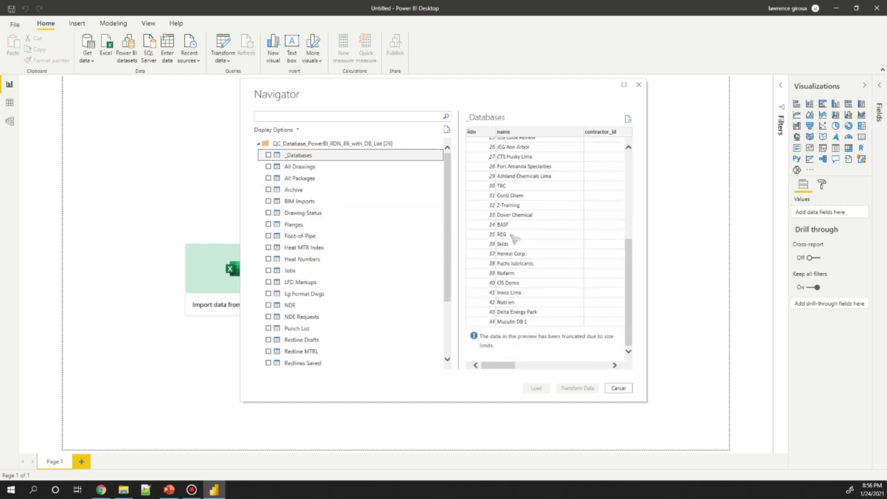
pyautogui.scroll(8, 509, 327)
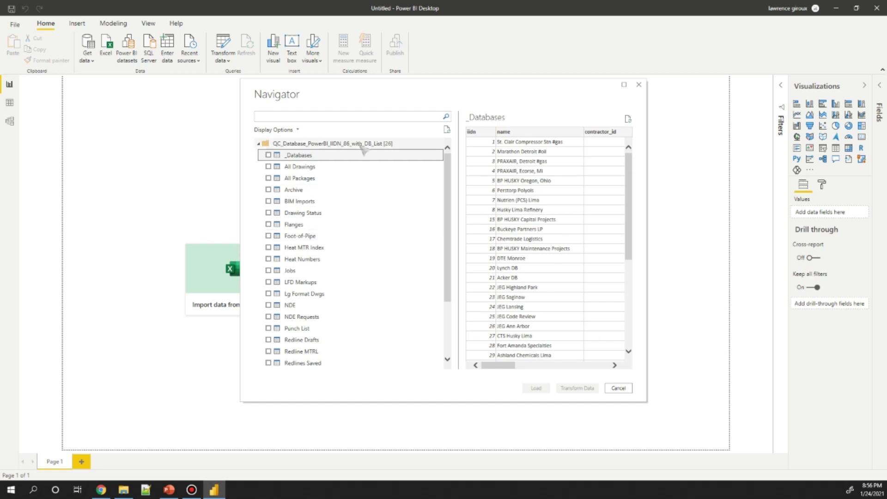
pyautogui.click(295, 167)
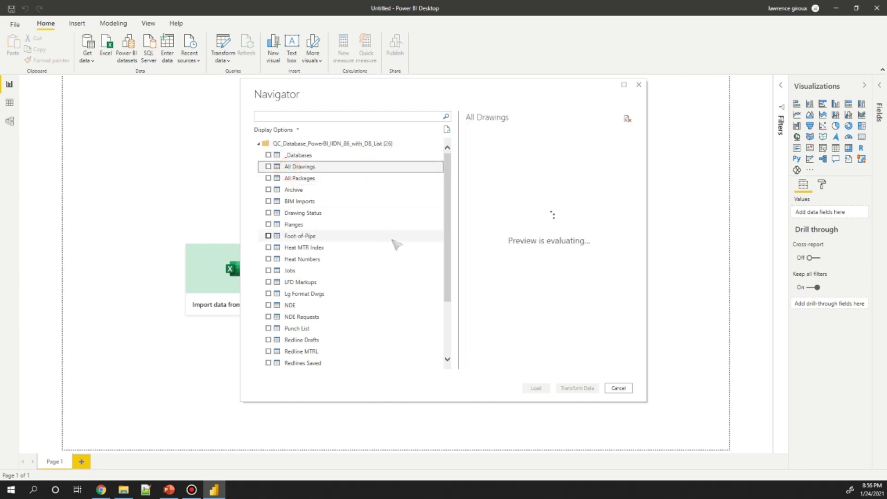
pyautogui.click(298, 155)
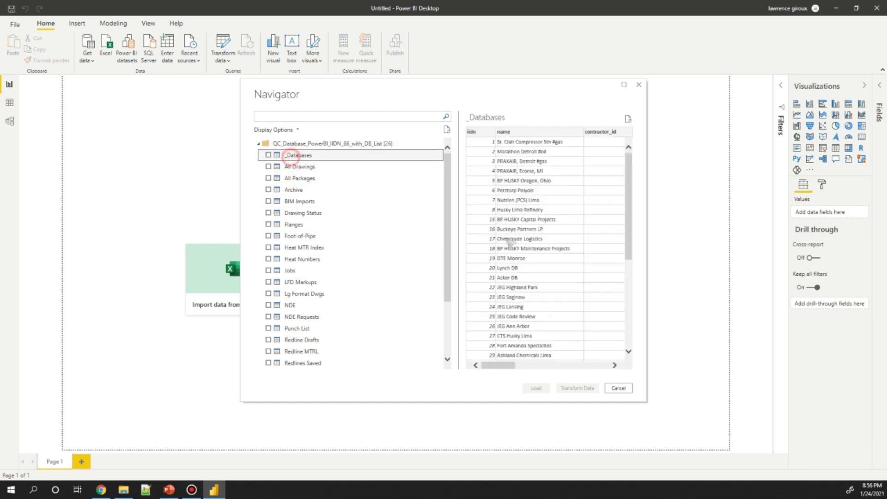
pyautogui.click(480, 140)
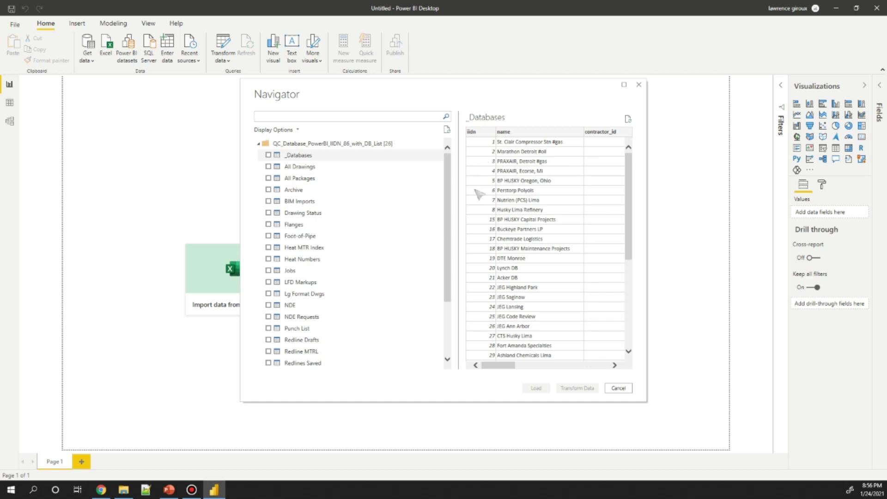
pyautogui.click(327, 168)
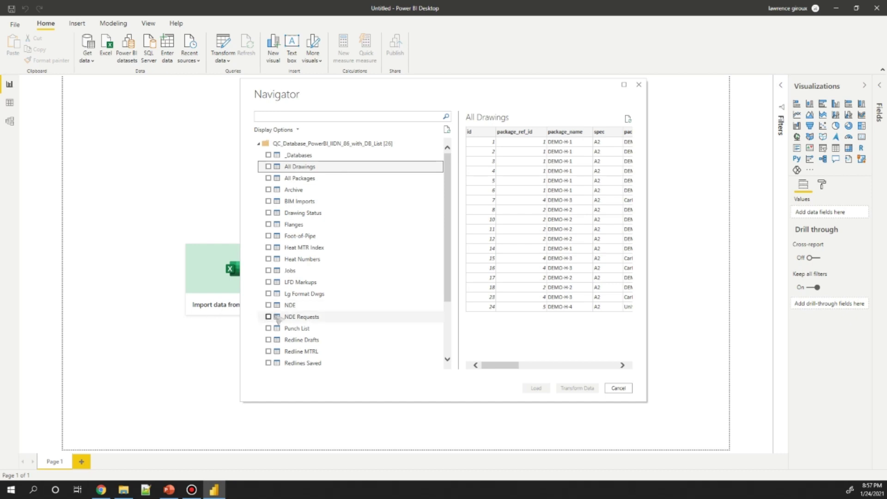
# Select the Welds table in the Navigator and load it into the report.
pyautogui.scroll(-3, 284, 318)
pyautogui.click(289, 330)
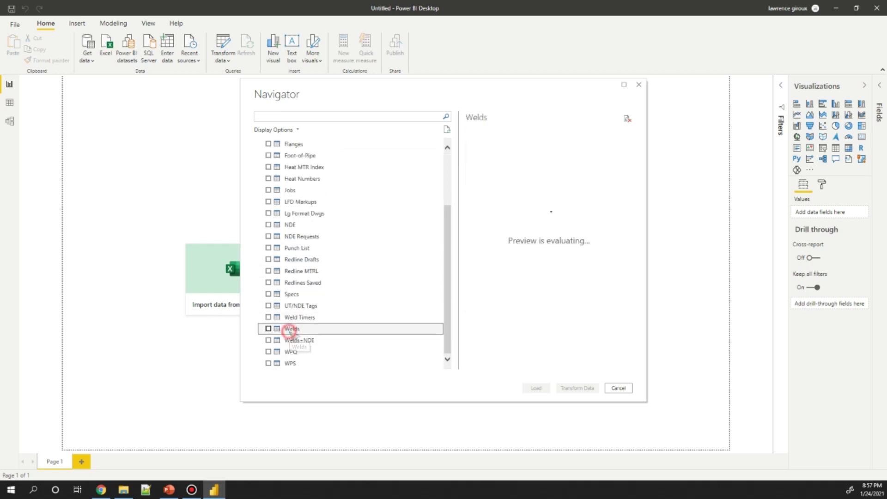
pyautogui.click(268, 329)
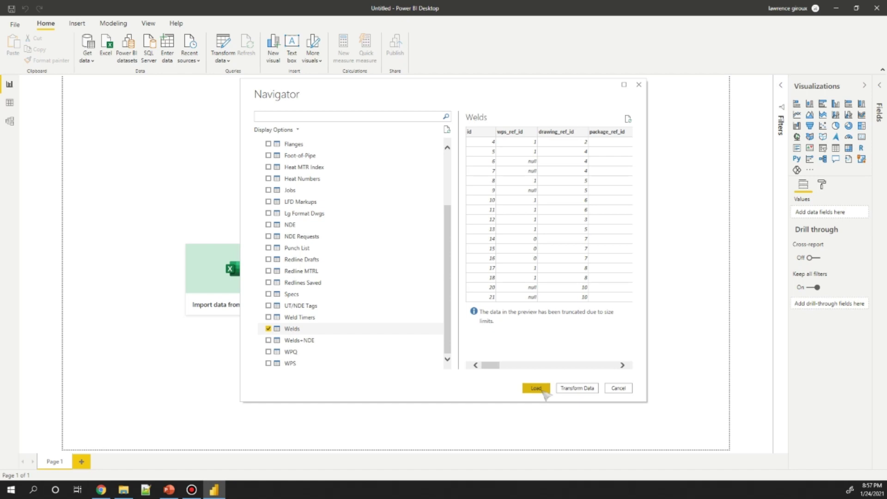
pyautogui.click(542, 390)
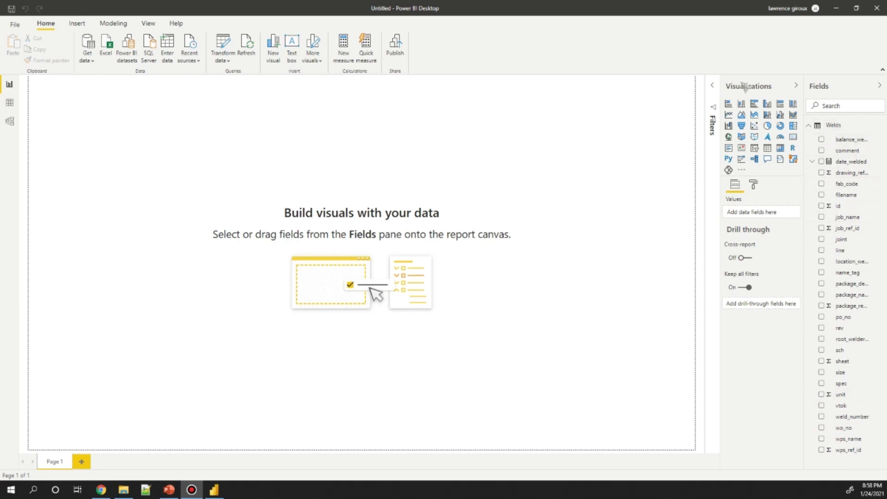
# Add a line chart enlarged to nearly fill the page, with date_welded as its axis and the count of weld_number as its values.
pyautogui.click(728, 115)
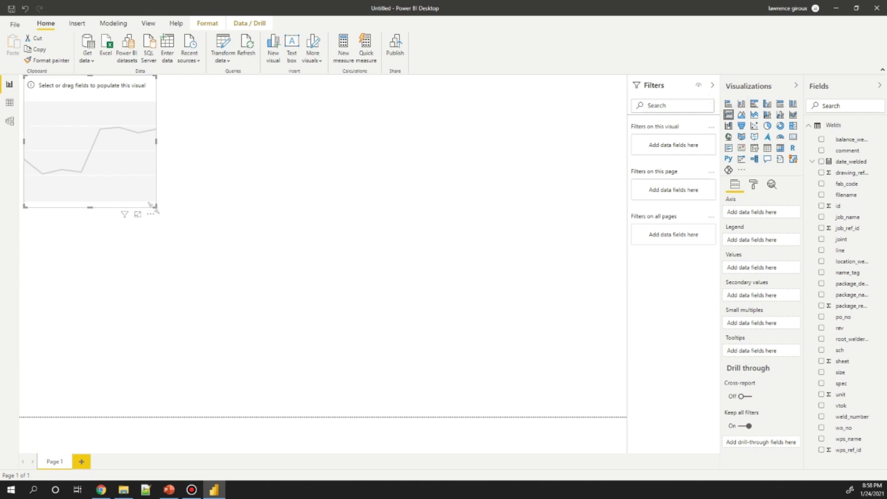
pyautogui.moveTo(156, 205); pyautogui.dragTo(633, 423)
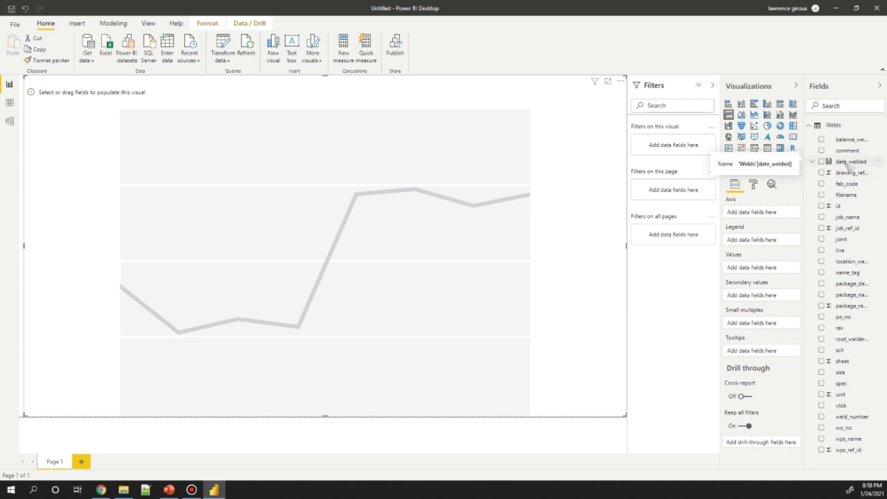
pyautogui.moveTo(843, 163); pyautogui.dragTo(741, 213)
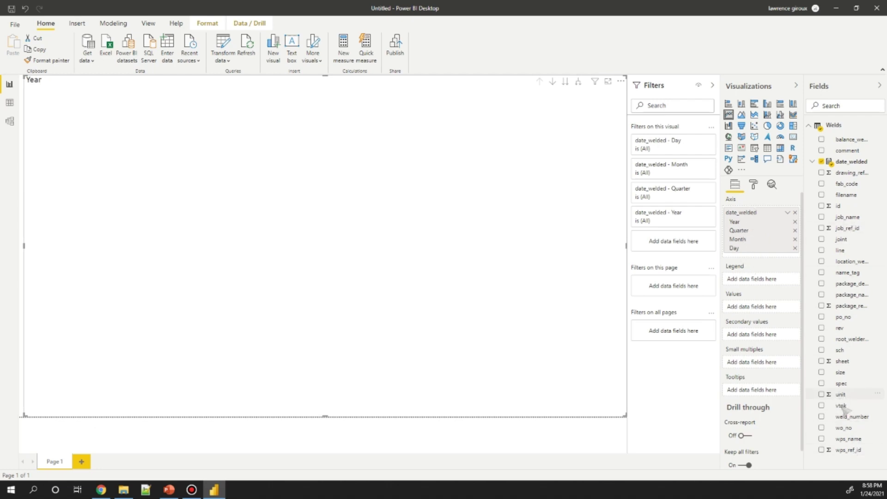
pyautogui.moveTo(853, 421); pyautogui.dragTo(763, 309)
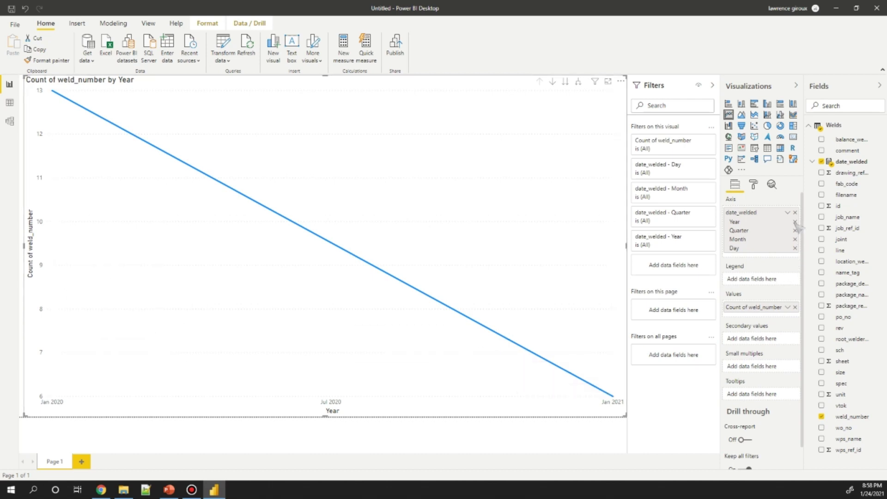
# Remove the Year, Quarter and Month levels from the chart's date_welded axis, keeping only Day.
pyautogui.click(795, 222)
pyautogui.click(795, 222)
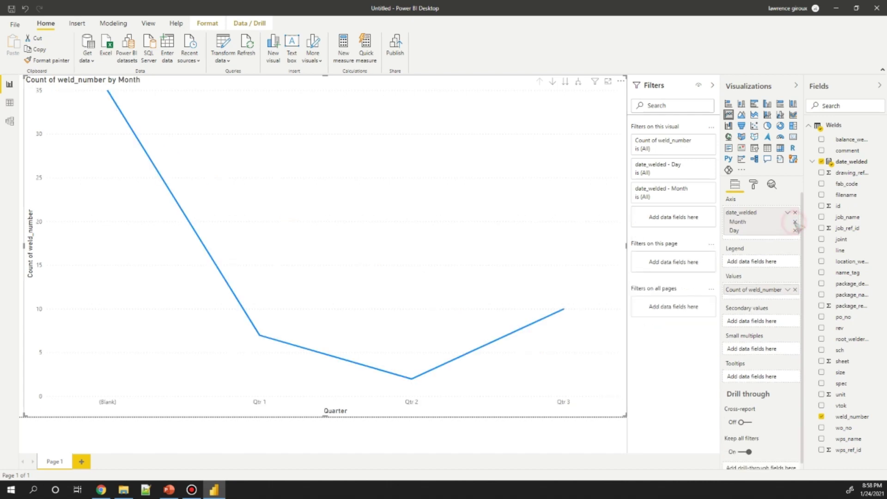
pyautogui.click(795, 222)
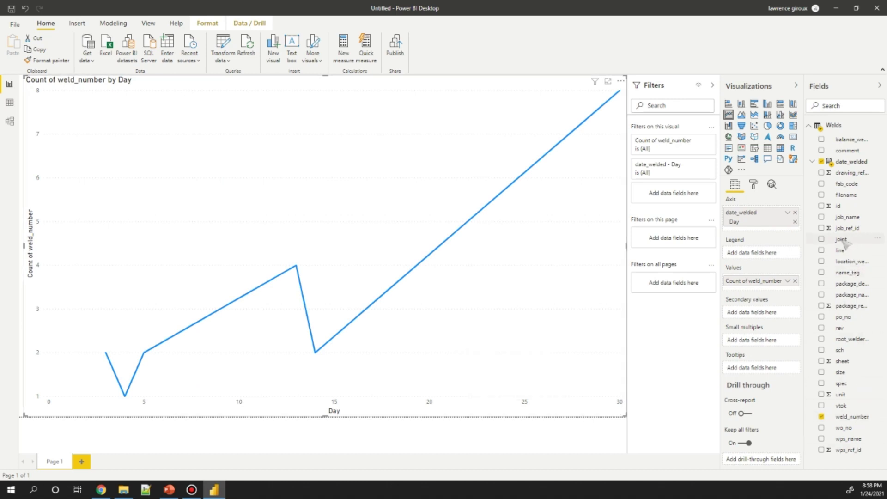
# Try the joint field as the line chart's legend and replace it with job_name.
pyautogui.moveTo(843, 242); pyautogui.dragTo(738, 255)
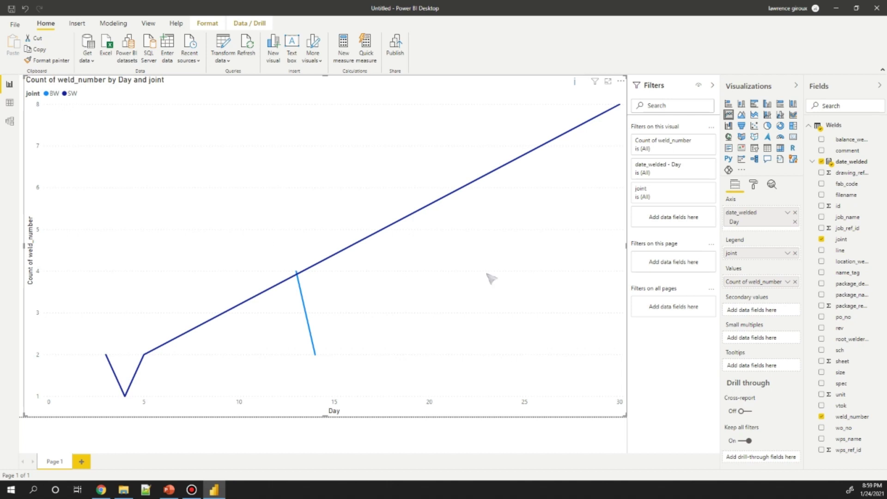
pyautogui.click(794, 253)
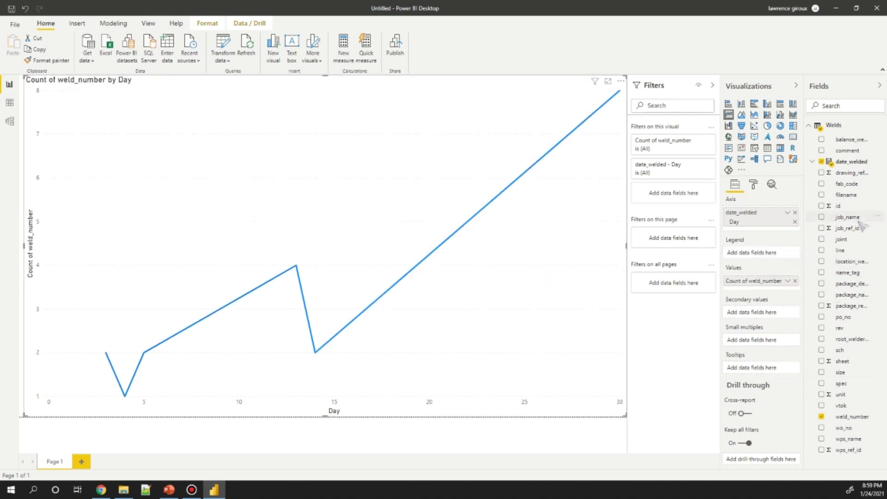
pyautogui.moveTo(848, 218); pyautogui.dragTo(755, 255)
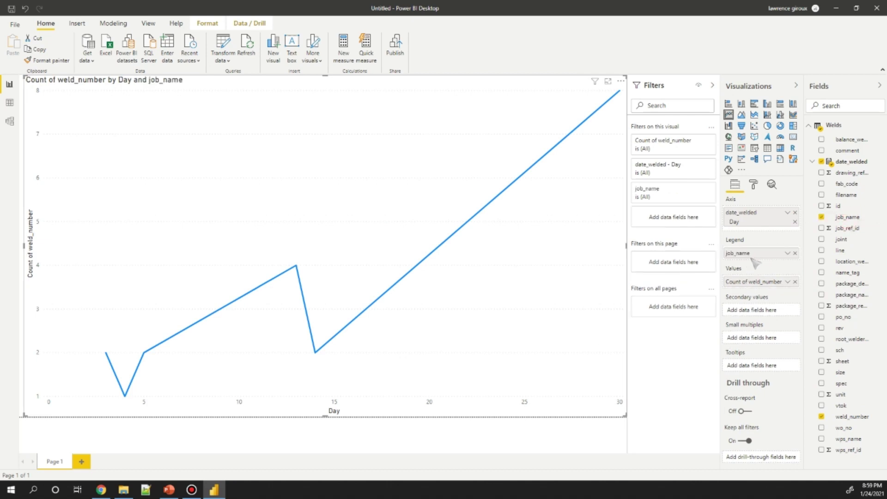
# Try the size field as the line chart's legend in place of job_name, and clear the legend.
pyautogui.click(795, 253)
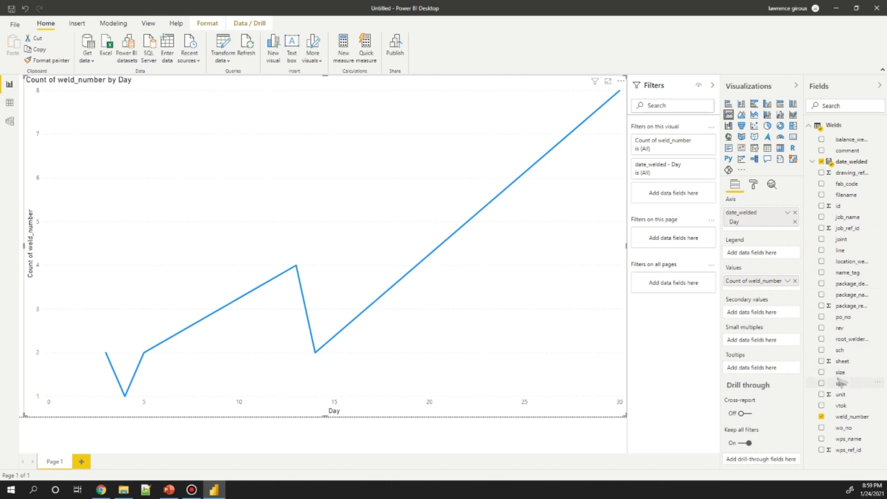
pyautogui.moveTo(841, 375); pyautogui.dragTo(746, 255)
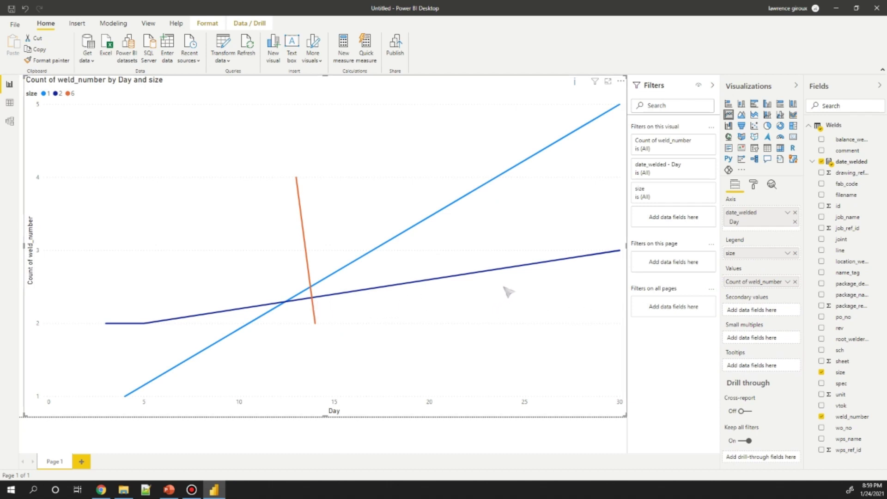
pyautogui.click(794, 253)
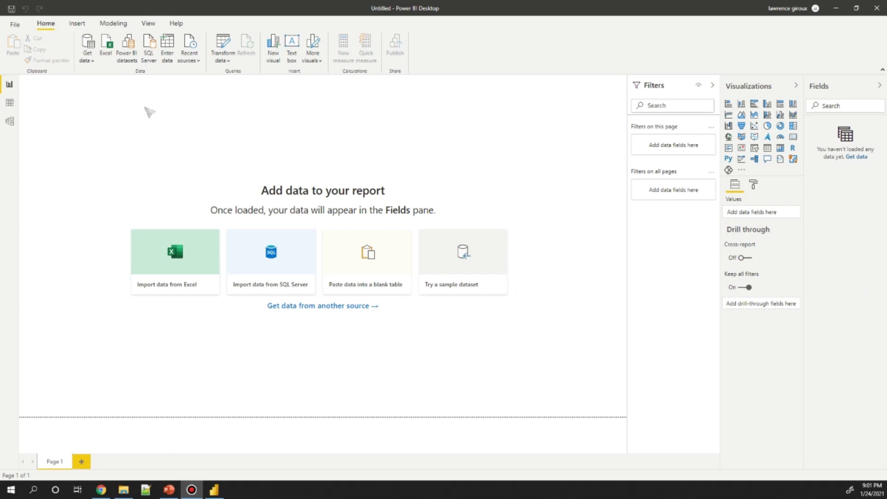
# Search the available data sources for qc and connect to QC_Database_PowerBI_IIDN_2 (Beta).
pyautogui.click(93, 61)
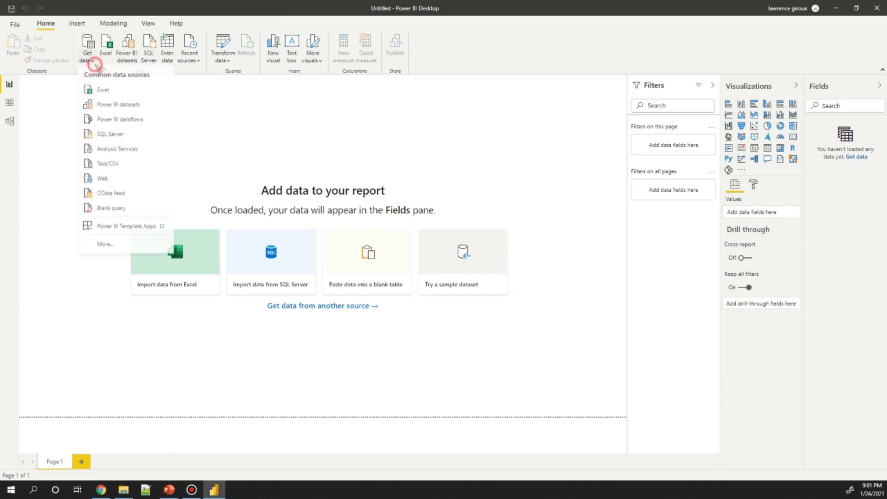
pyautogui.click(104, 244)
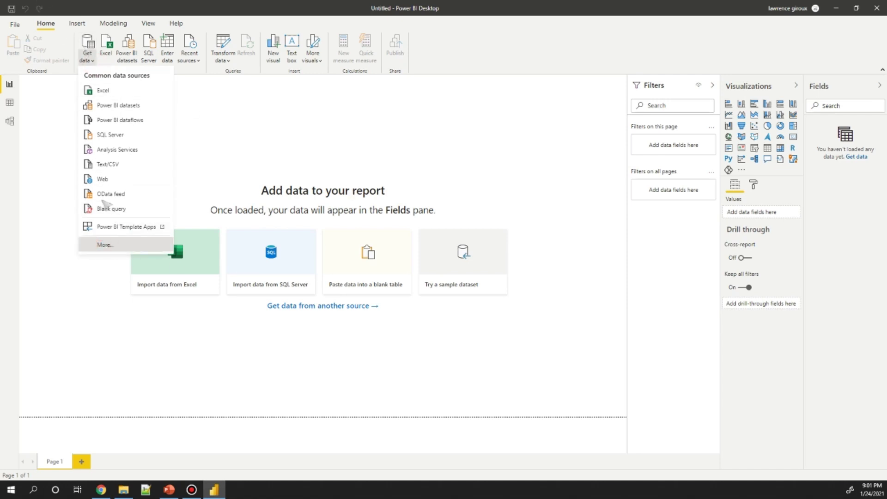
pyautogui.click(104, 244)
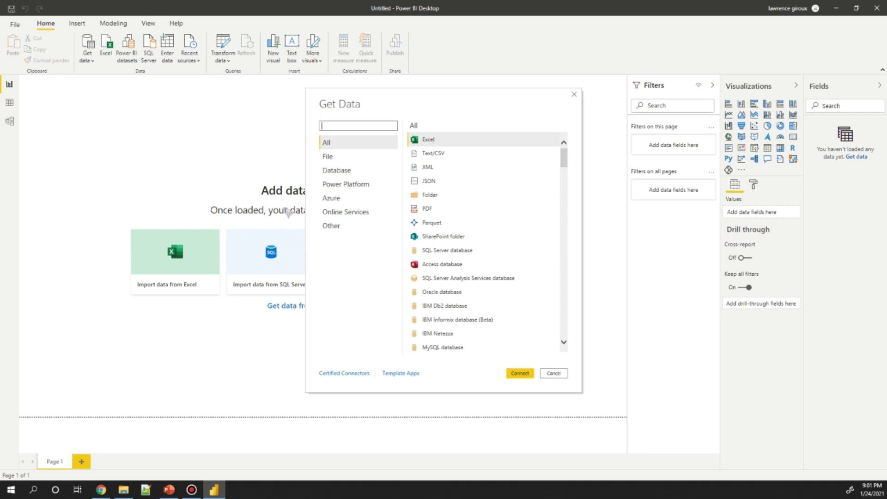
pyautogui.write('qc')
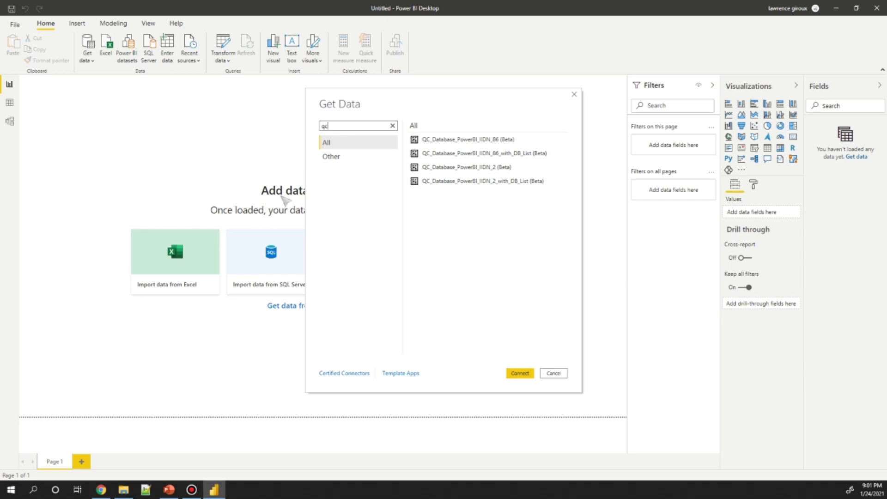
pyautogui.doubleClick(487, 174)
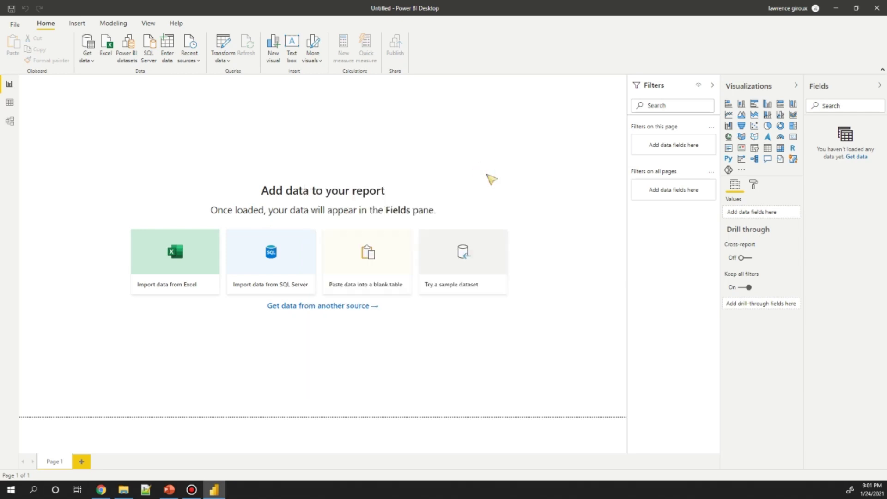
# Look through the connector's tables, select Welds and load it into the report.
pyautogui.scroll(-2, 326, 209)
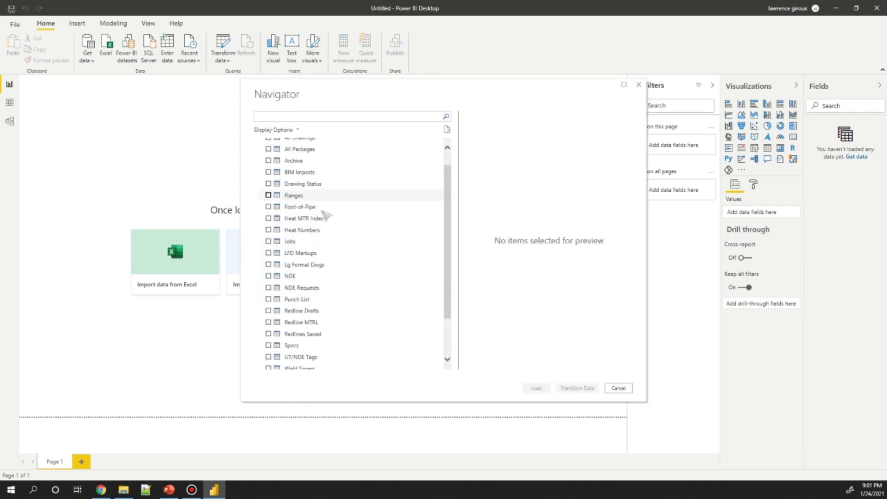
pyautogui.scroll(2, 317, 227)
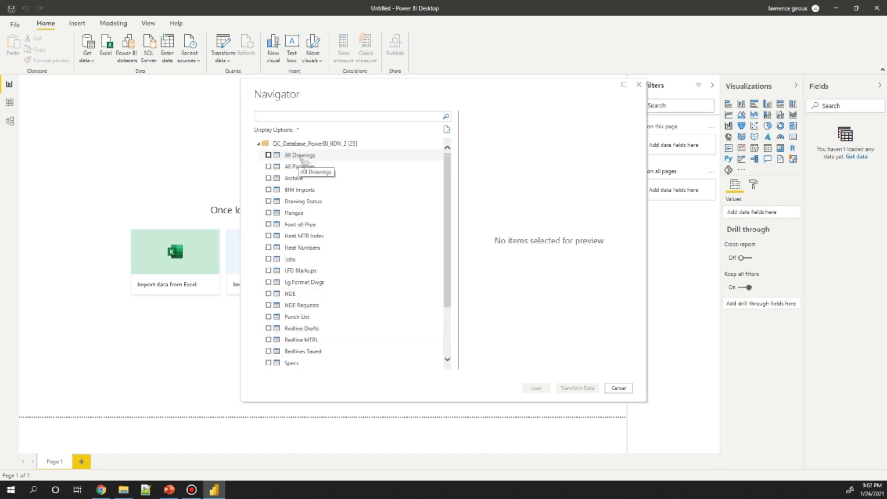
pyautogui.scroll(-2, 314, 263)
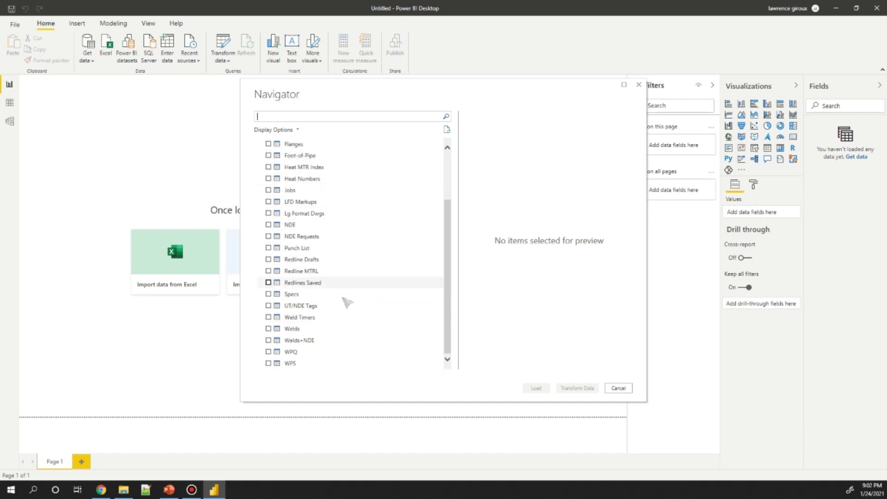
pyautogui.click(317, 329)
pyautogui.click(268, 328)
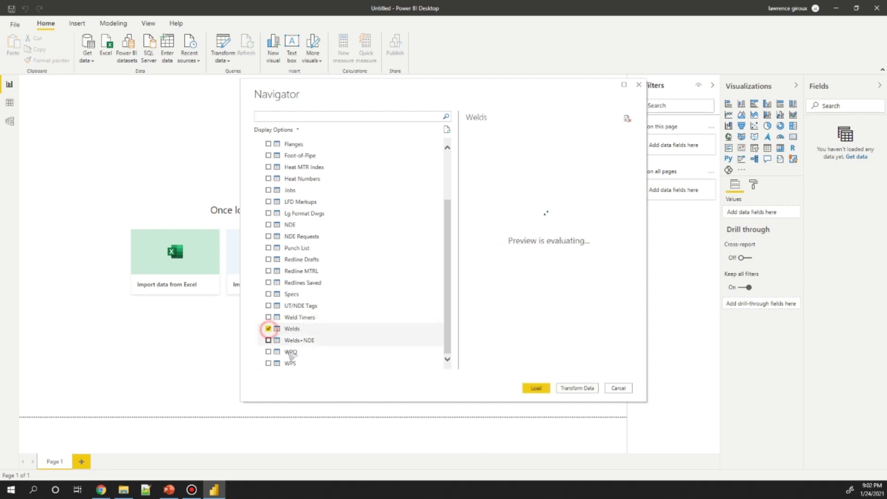
pyautogui.click(536, 388)
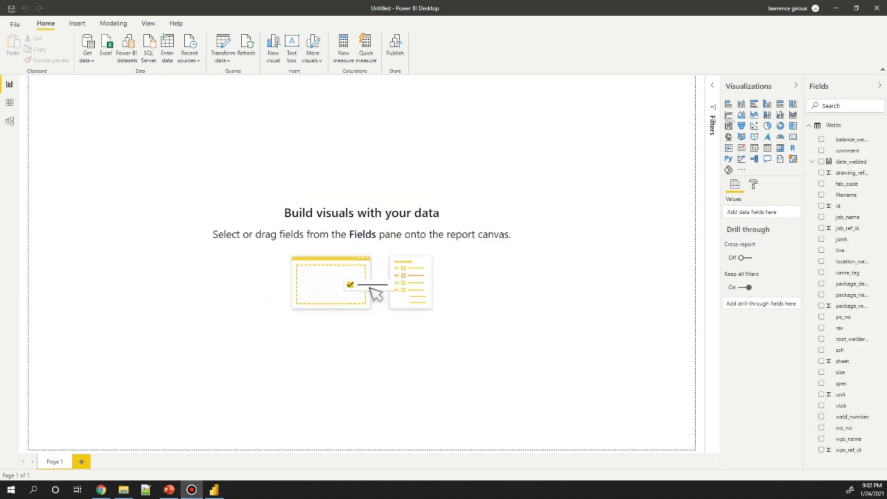
# Add a line chart enlarged to fill the page, with date_welded as its axis.
pyautogui.click(729, 115)
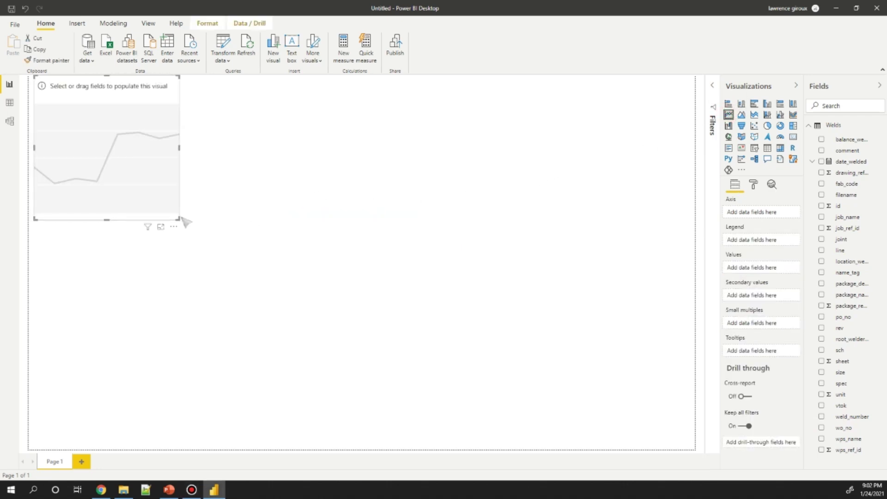
pyautogui.moveTo(178, 219); pyautogui.dragTo(708, 458)
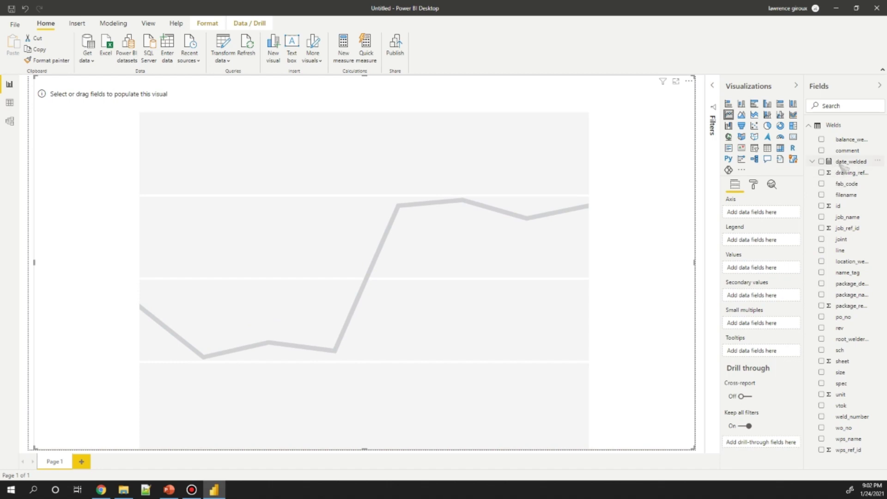
pyautogui.moveTo(850, 163); pyautogui.dragTo(763, 219)
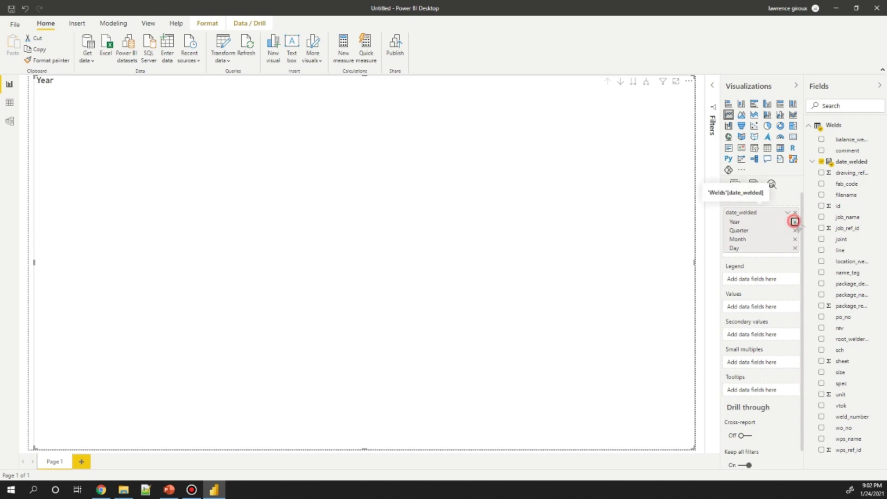
# Keep only the Month level on the date_welded axis and plot the count of weld_number as the chart's values.
pyautogui.click(795, 222)
pyautogui.click(794, 221)
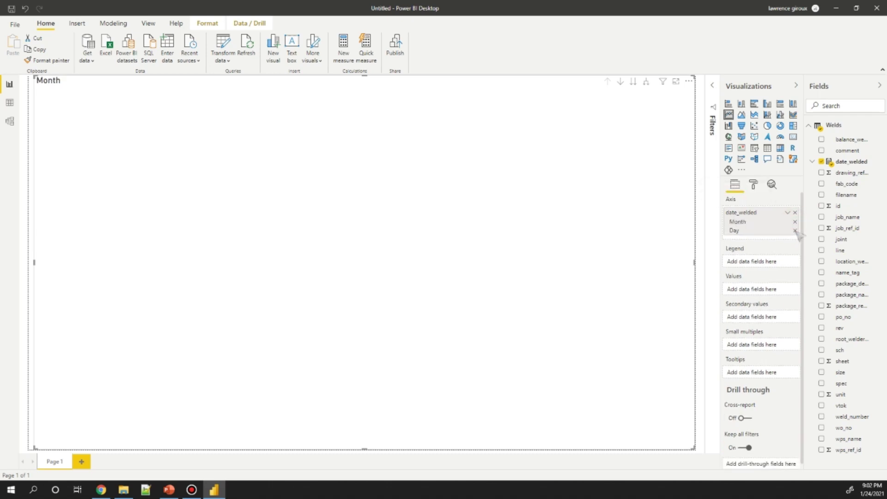
pyautogui.click(795, 230)
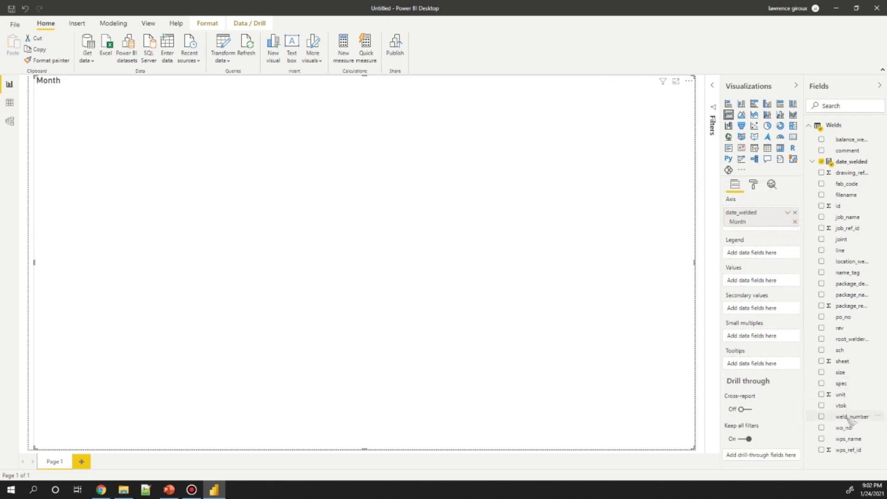
pyautogui.moveTo(853, 417); pyautogui.dragTo(766, 281)
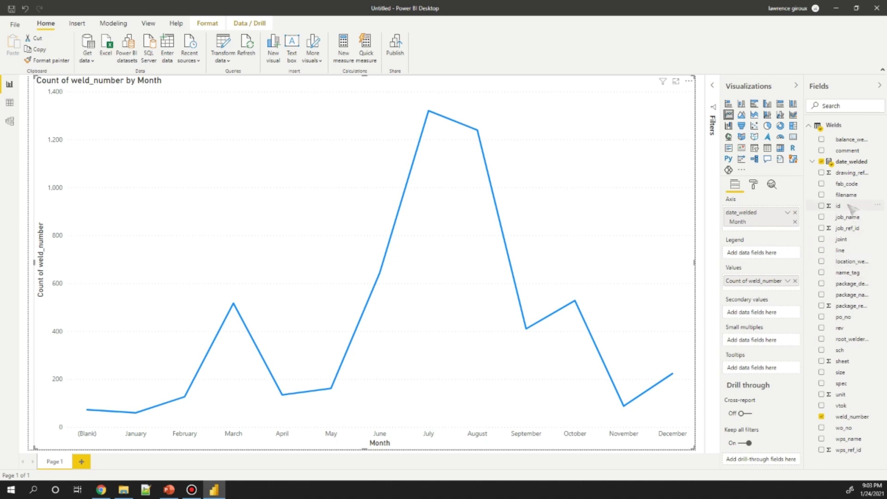
# Try the joint field and job_name one after the other as the chart's legend, clearing the legend after each.
pyautogui.moveTo(849, 221); pyautogui.dragTo(755, 254)
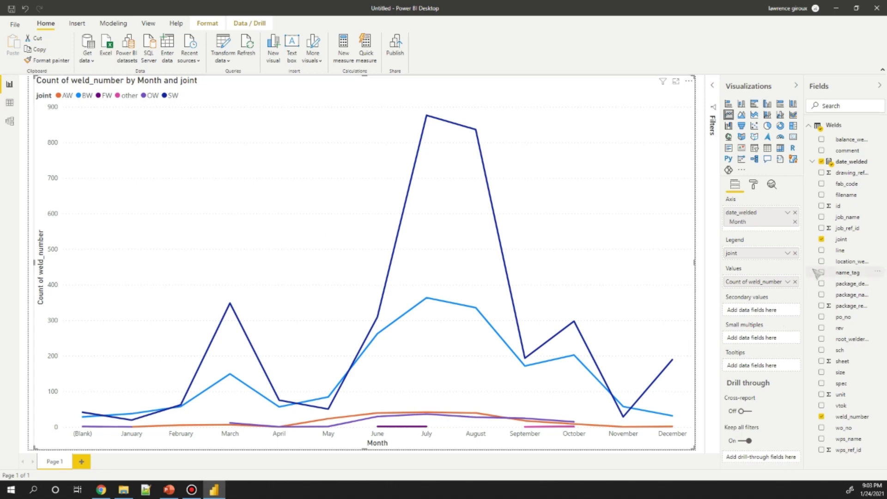
pyautogui.click(795, 253)
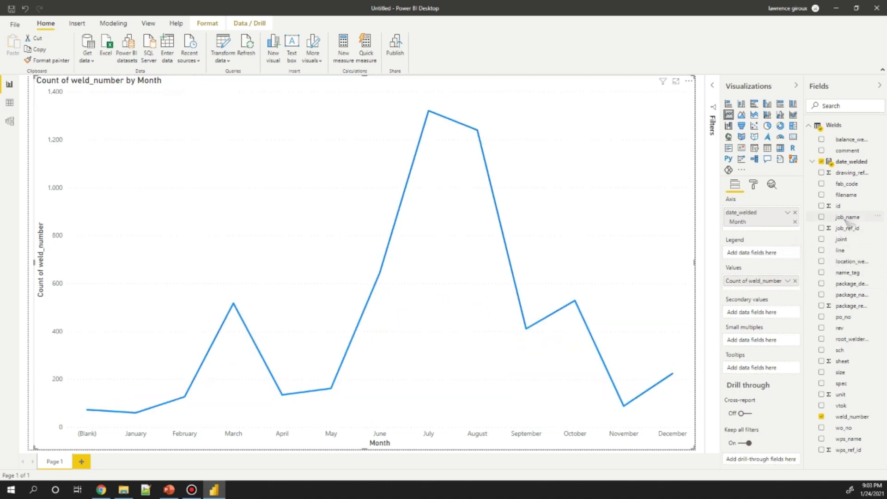
pyautogui.moveTo(846, 217); pyautogui.dragTo(767, 253)
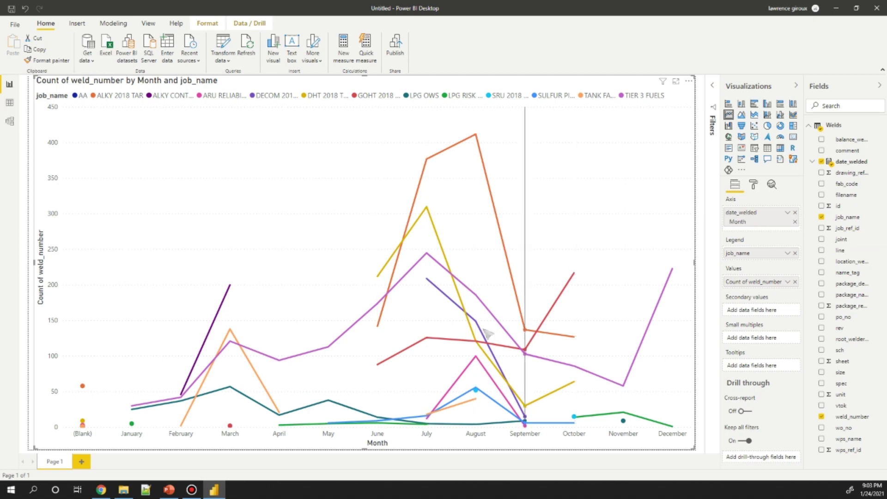
pyautogui.click(795, 253)
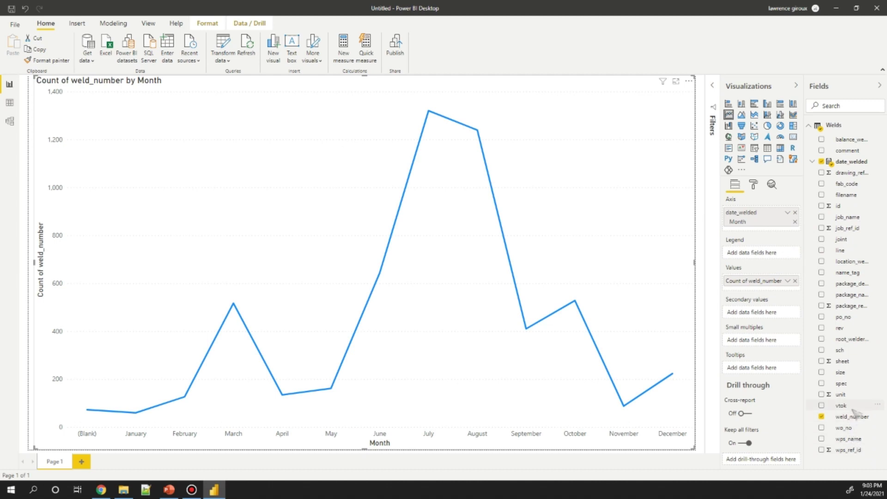
# Try the vtok field as the chart's legend and replace it with location_welded.
pyautogui.moveTo(852, 407); pyautogui.dragTo(757, 253)
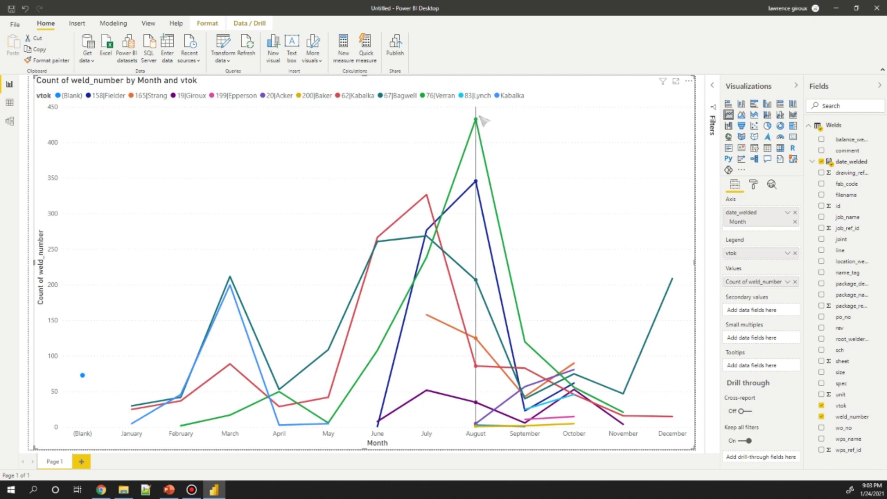
pyautogui.moveTo(481, 118)
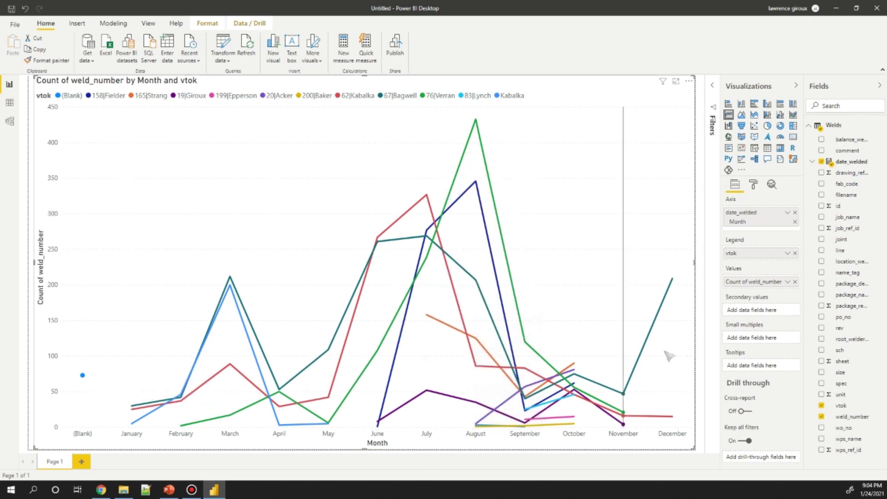
pyautogui.click(795, 253)
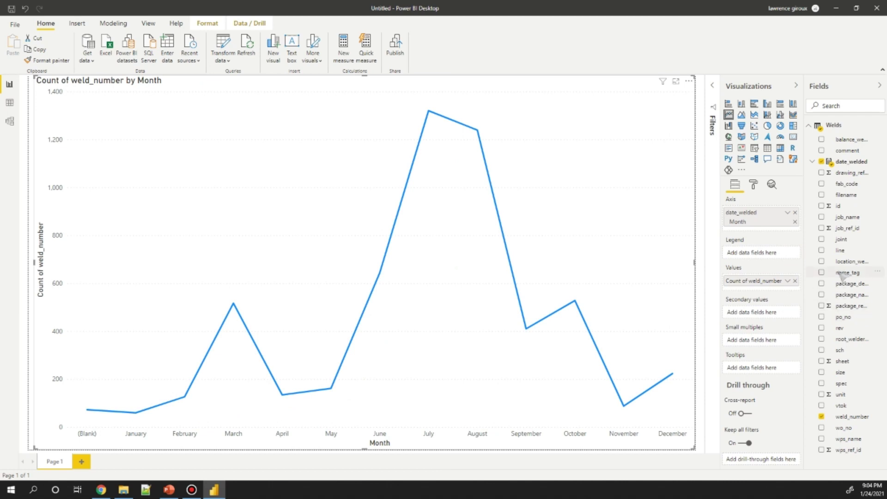
pyautogui.moveTo(846, 261)
pyautogui.mouseDown()
pyautogui.moveTo(762, 264)
pyautogui.moveTo(759, 300)
pyautogui.moveTo(843, 268)
pyautogui.mouseUp()
pyautogui.moveTo(837, 265); pyautogui.dragTo(757, 253)
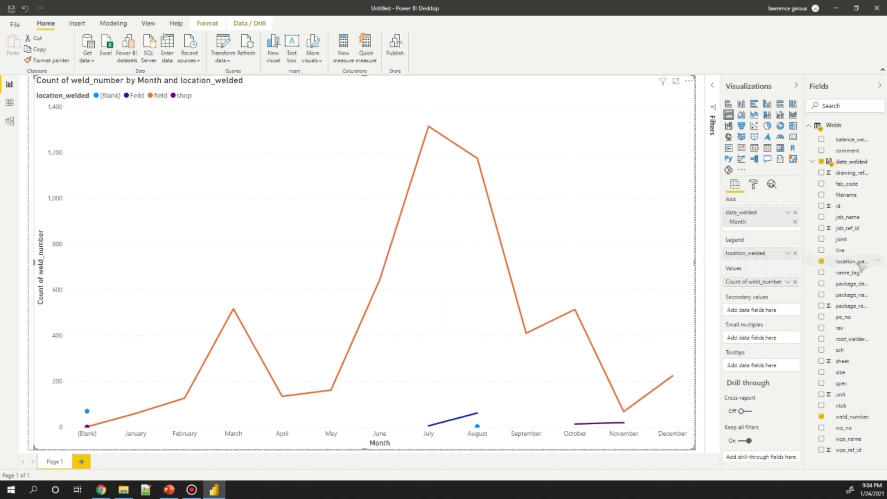
# Remove date_welded from the chart's axis and add it back, keeping only its Day level.
pyautogui.rightClick(786, 222)
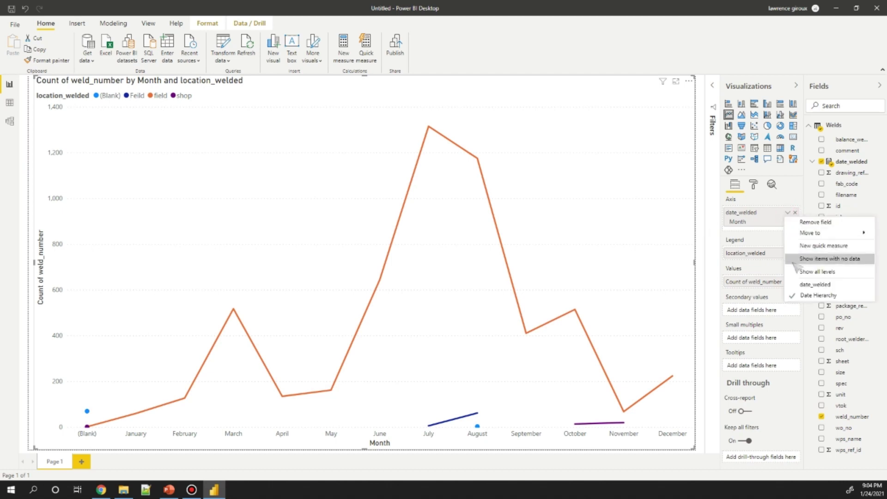
pyautogui.click(767, 222)
pyautogui.click(794, 212)
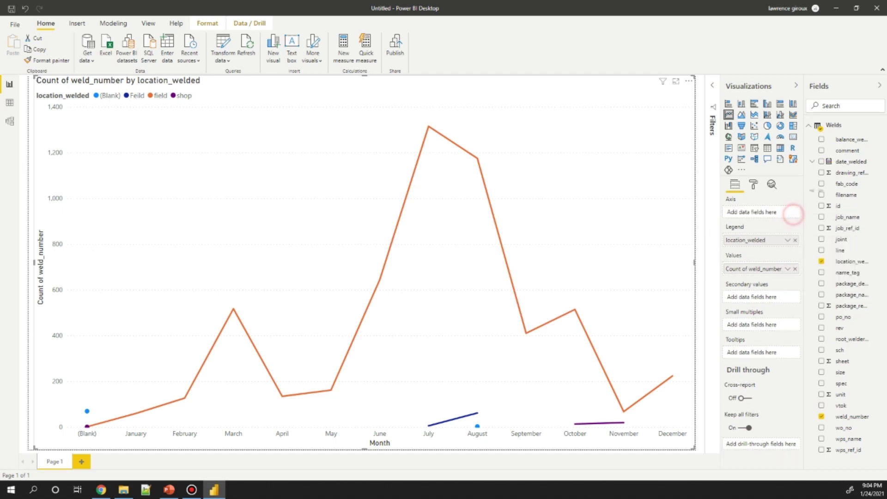
pyautogui.moveTo(847, 161); pyautogui.dragTo(785, 214)
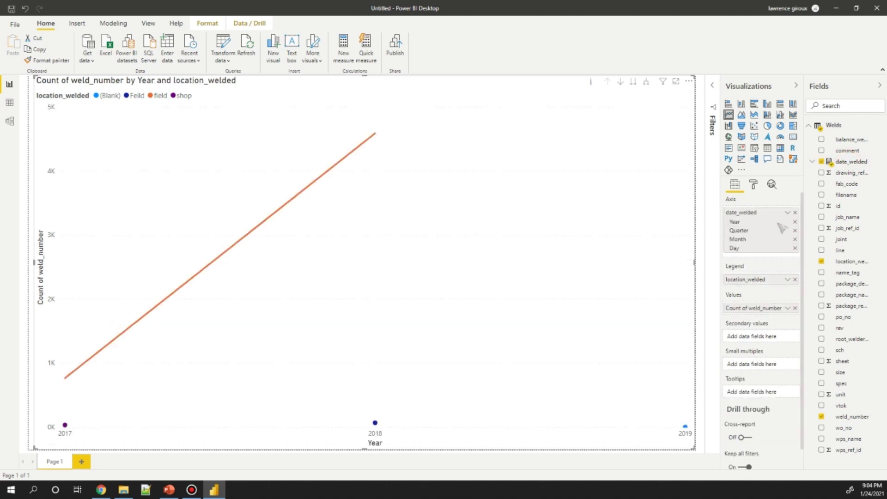
pyautogui.click(794, 221)
pyautogui.click(794, 222)
pyautogui.click(794, 221)
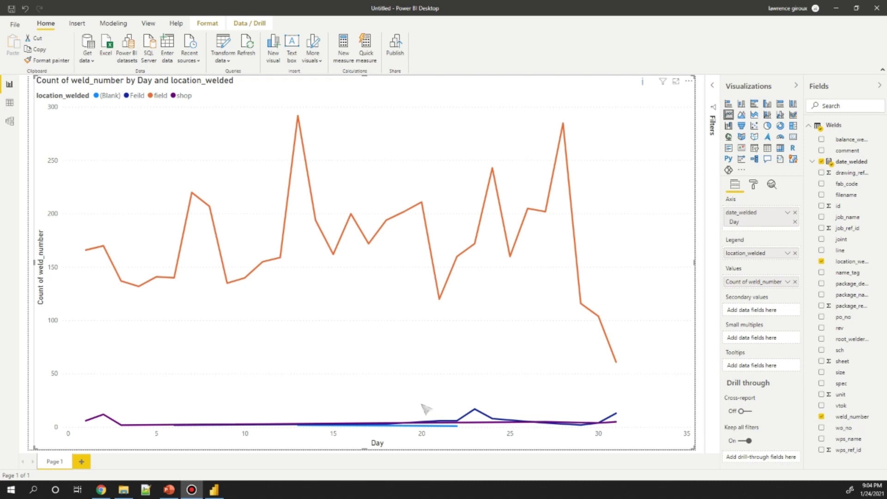
# Delete the weld count line chart from the page and remove the Welds table from the report's data.
pyautogui.click(466, 244)
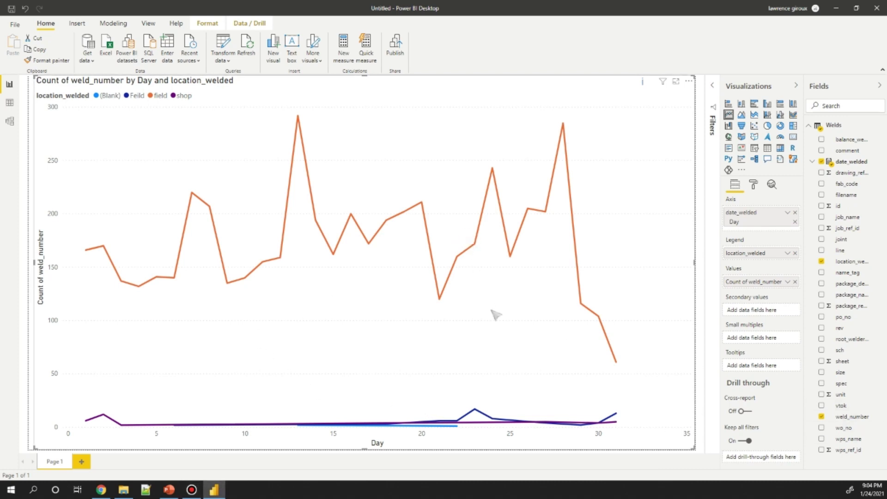
pyautogui.press('Delete')
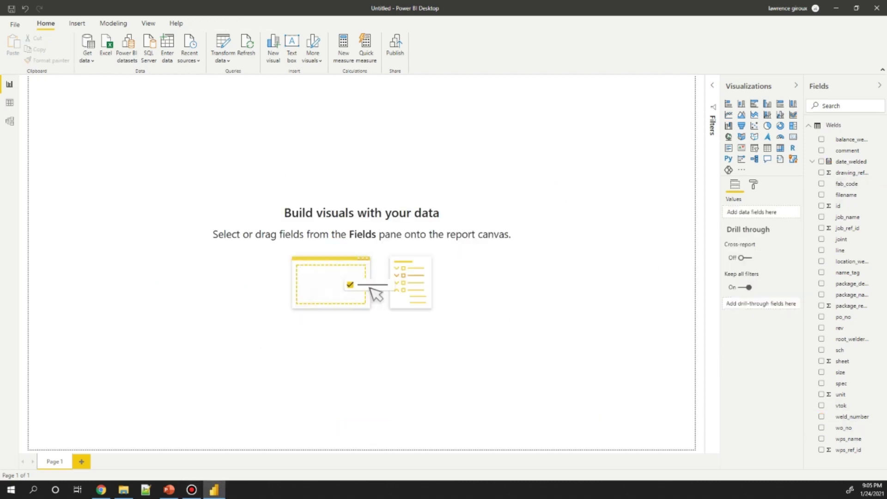
pyautogui.click(878, 126)
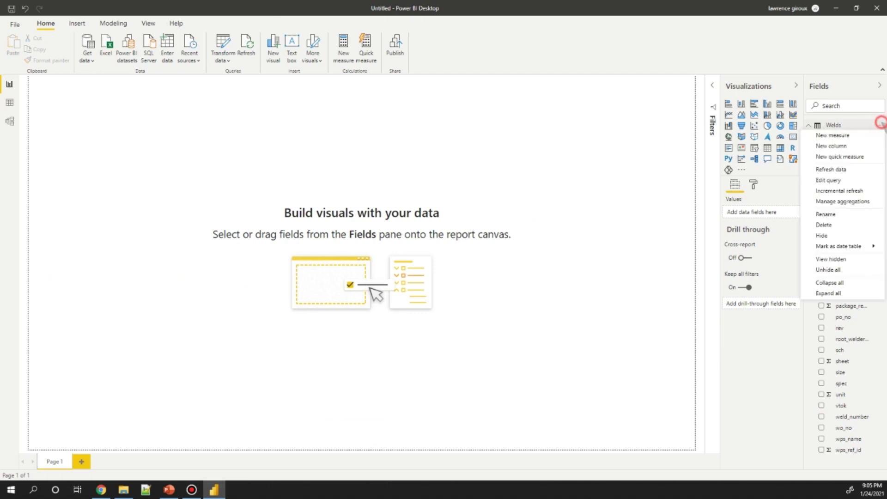
pyautogui.click(839, 227)
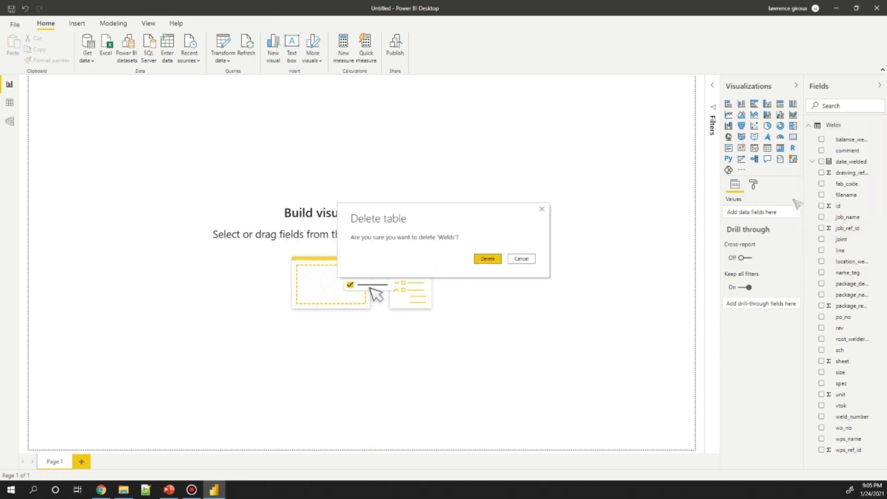
pyautogui.click(487, 258)
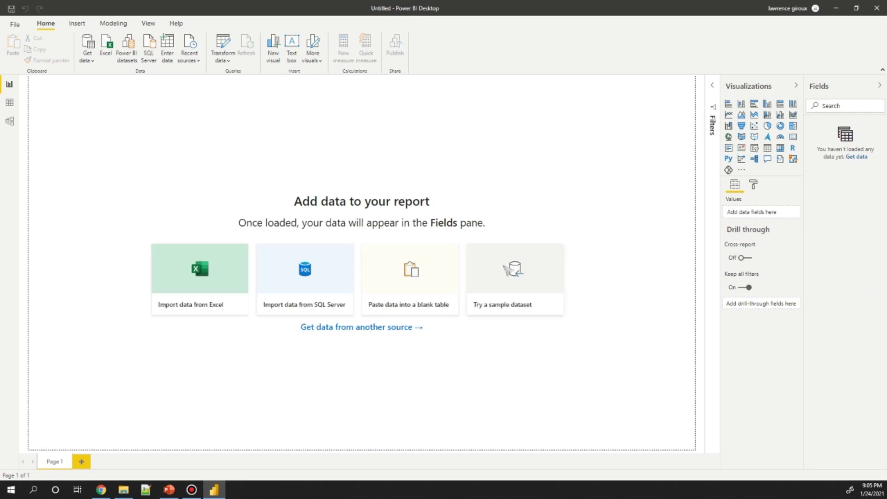
# Search the available data sources for "qc" and connect to the QC Database custom connector for IIDN 2.
pyautogui.click(86, 59)
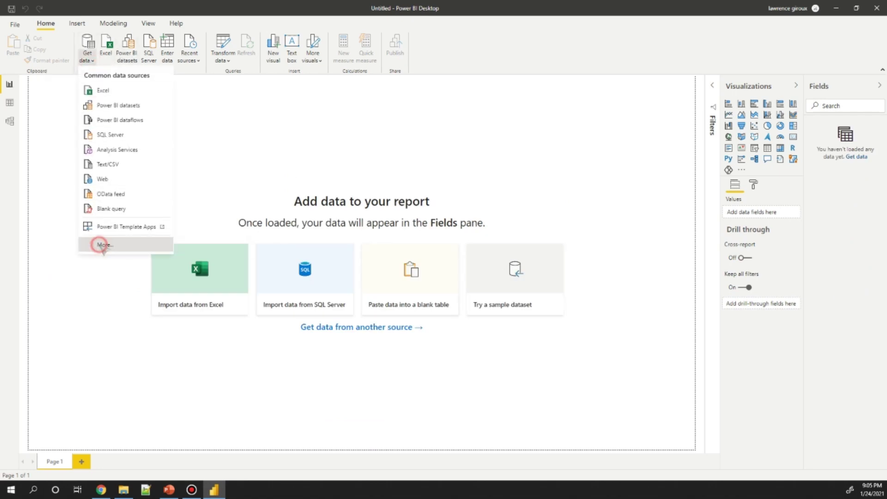
pyautogui.click(155, 246)
pyautogui.write('qc')
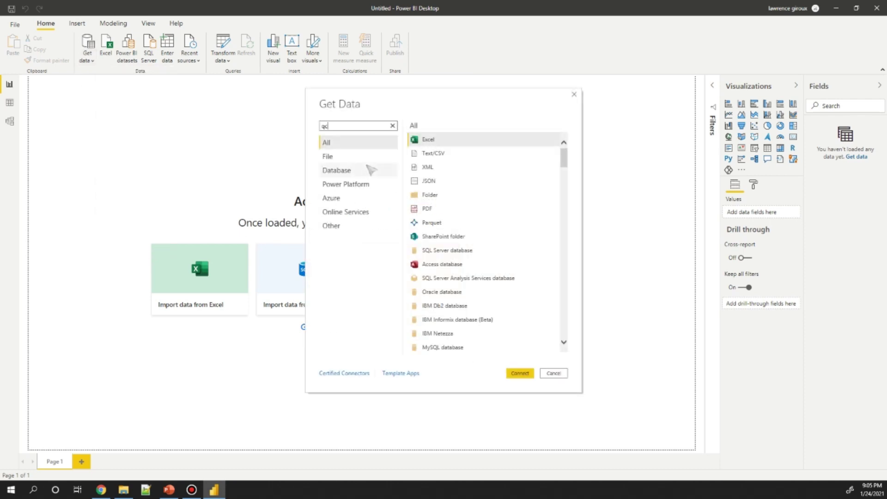
pyautogui.doubleClick(483, 167)
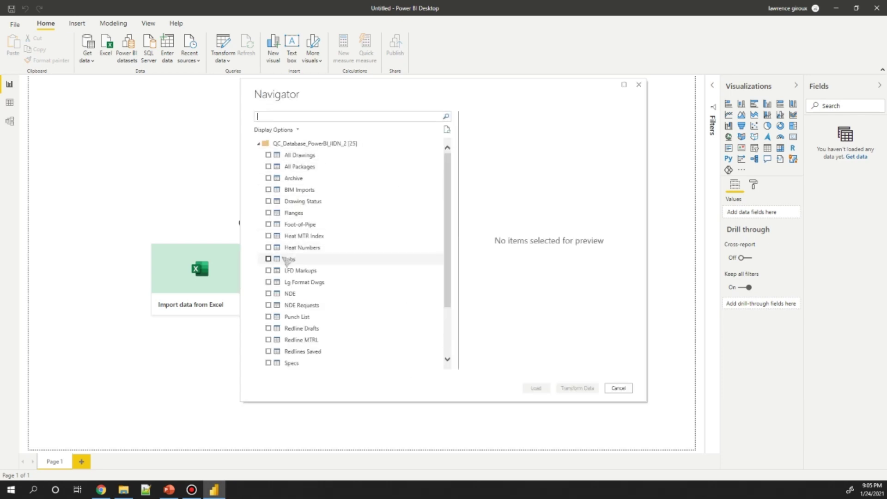
# Look through the connector's table list, preview the Jobs table and load it into the report.
pyautogui.scroll(-2, 287, 263)
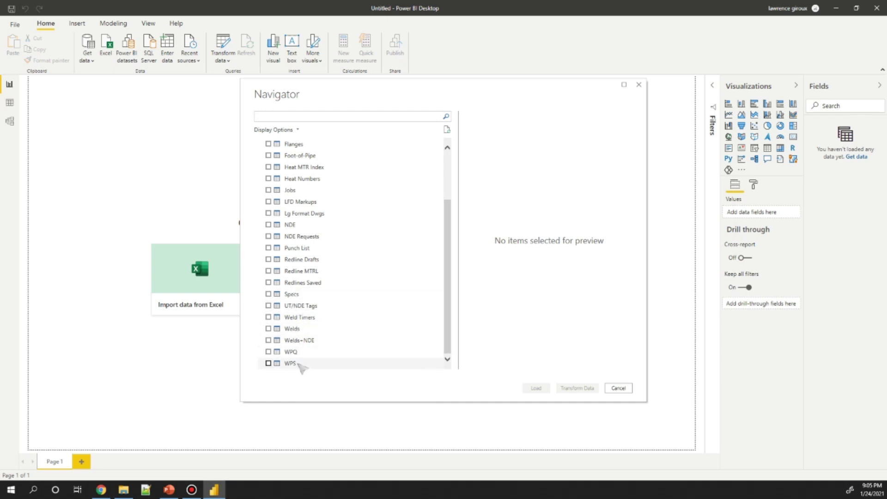
pyautogui.scroll(2, 297, 341)
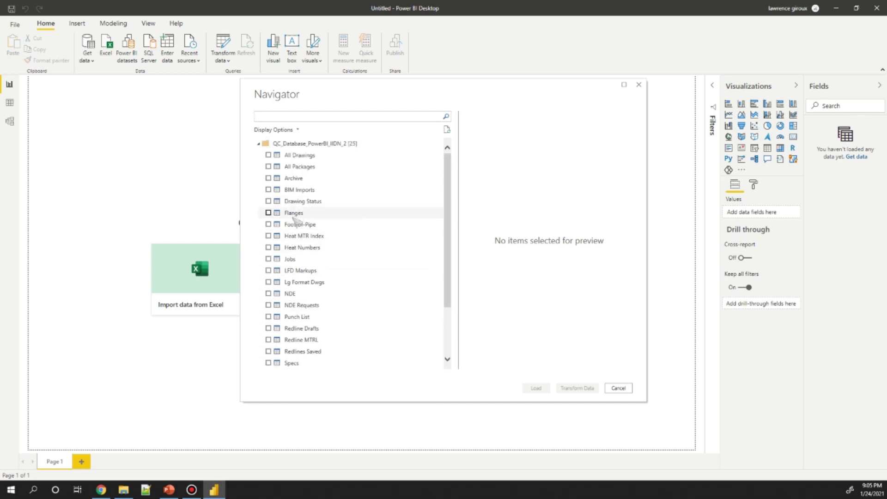
pyautogui.click(289, 258)
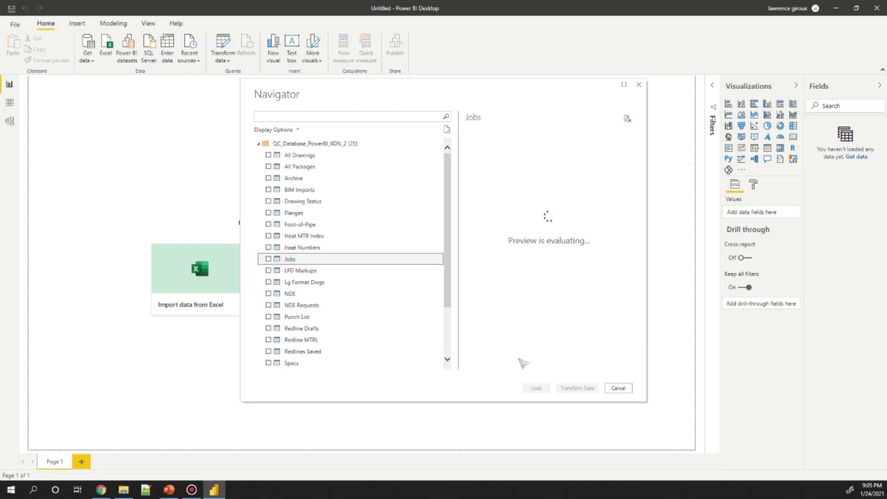
pyautogui.click(268, 259)
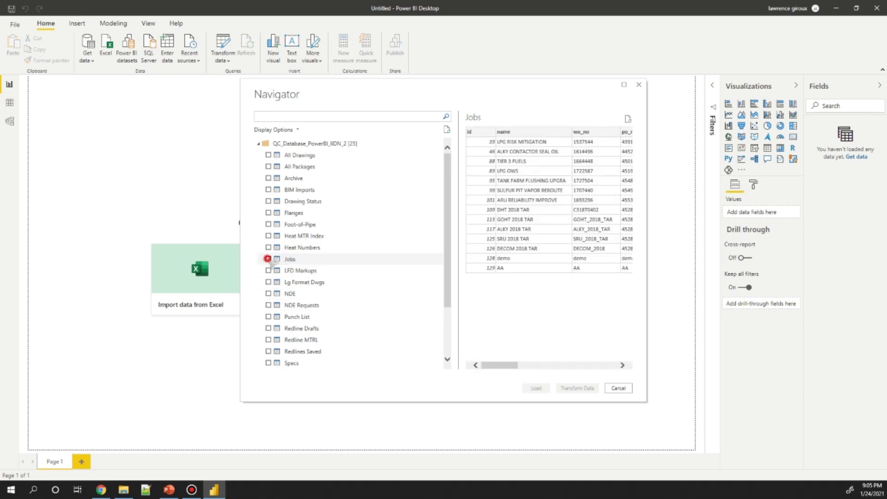
pyautogui.click(535, 388)
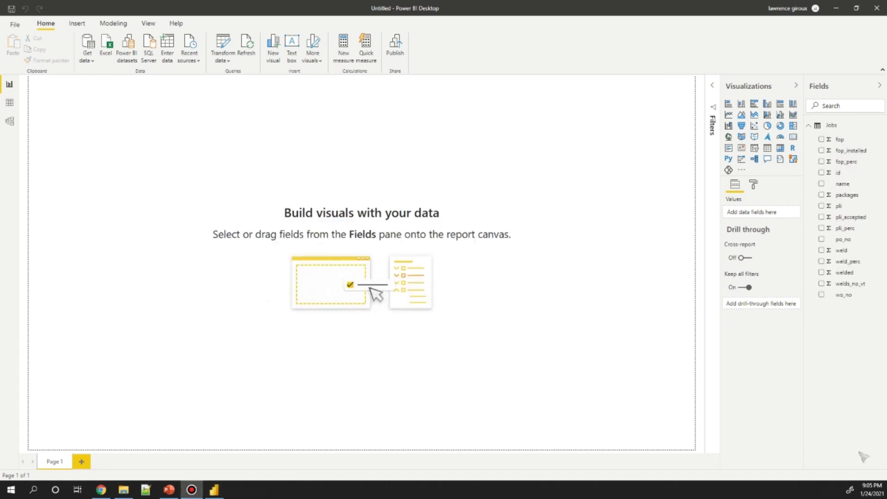
# Add a pie chart to the page and enlarge it to fill the whole report canvas.
pyautogui.click(768, 127)
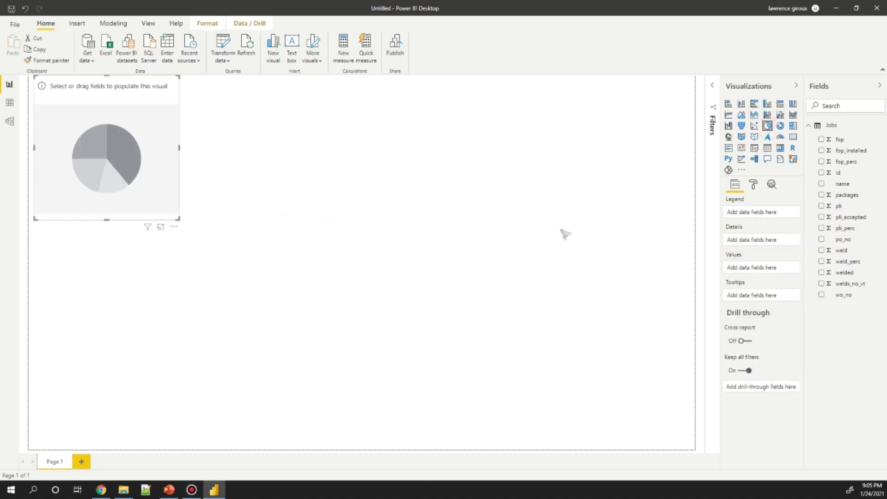
pyautogui.moveTo(177, 217); pyautogui.dragTo(695, 449)
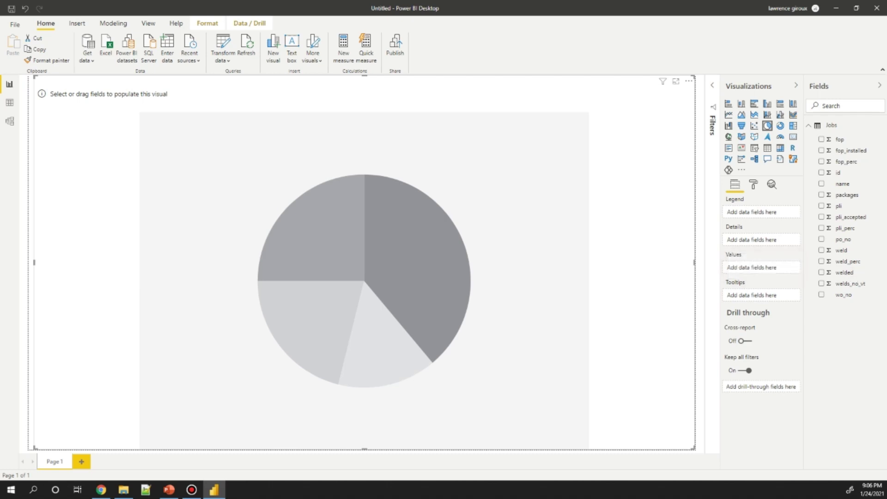
# Switch to Chrome to view the API credentials and request history on the QC Database API page, and return to Power BI Desktop.
pyautogui.hotkey('alt', 'Tab')
pyautogui.scroll(1, 350, 349)
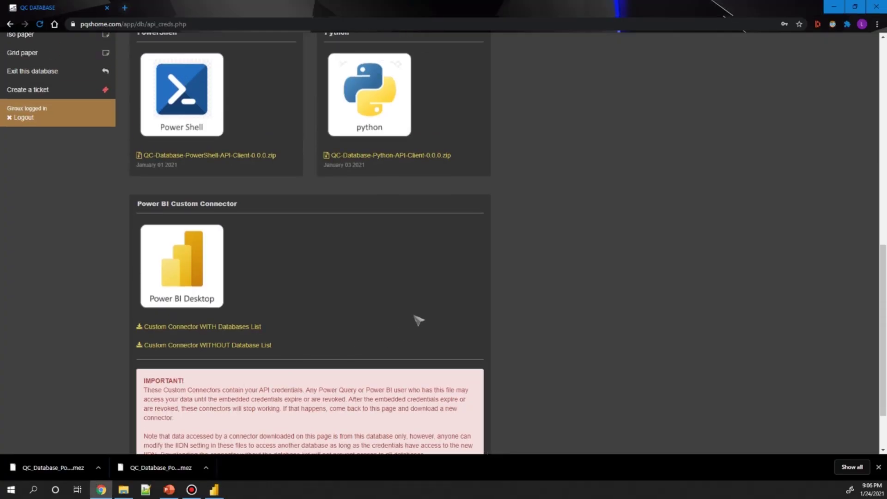
pyautogui.scroll(12, 419, 320)
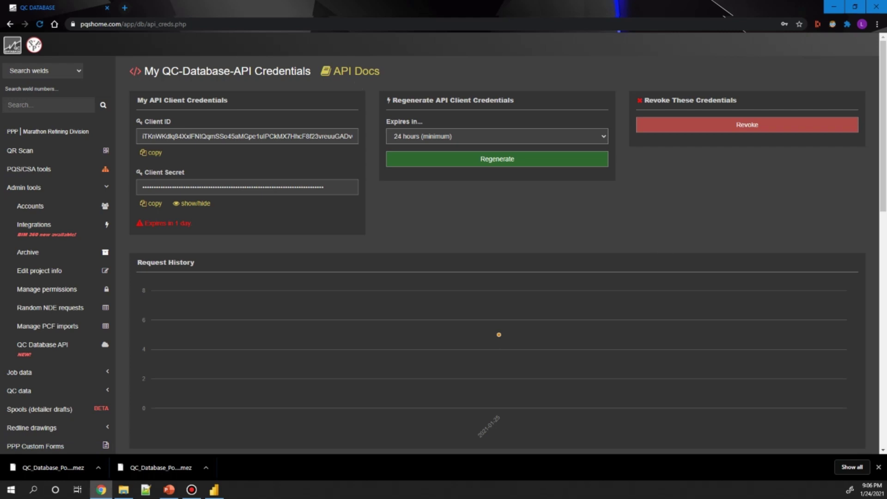
pyautogui.hotkey('alt', 'Tab')
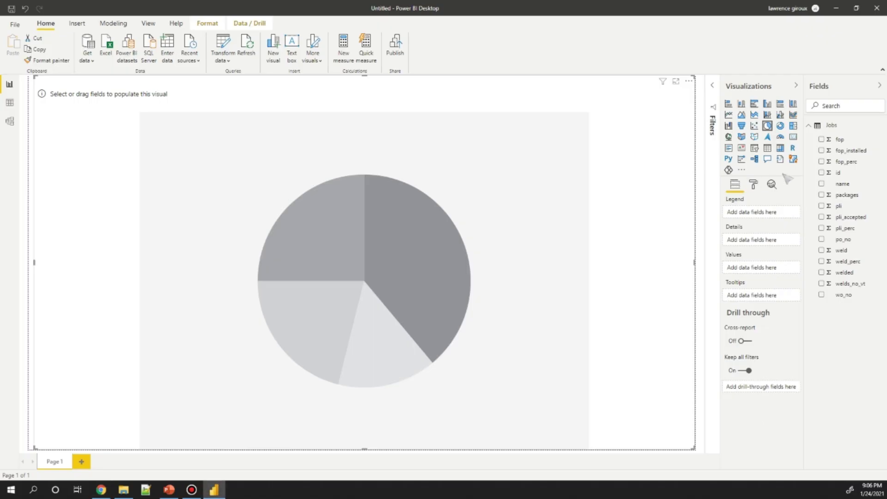
# Set po_no as the pie chart's legend and weld as its values, and check the aggregation options for weld.
pyautogui.moveTo(843, 243)
pyautogui.mouseDown()
pyautogui.moveTo(762, 225)
pyautogui.moveTo(759, 214)
pyautogui.moveTo(762, 237)
pyautogui.moveTo(761, 214)
pyautogui.mouseUp()
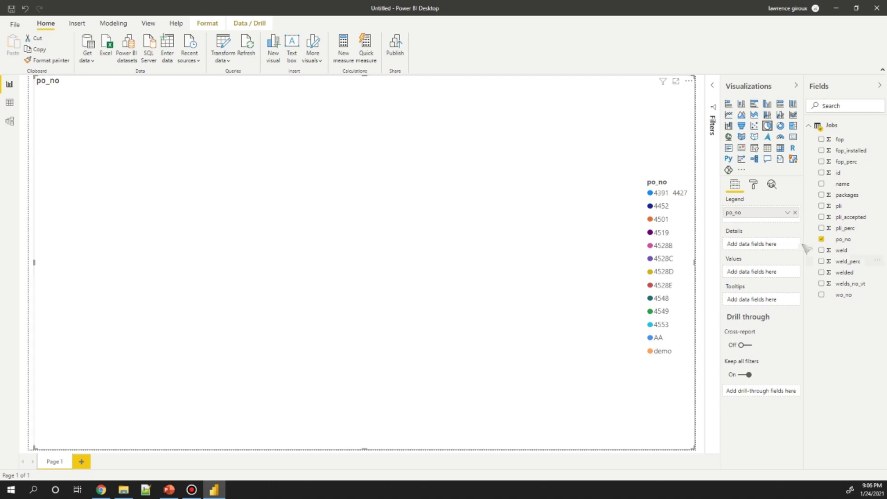
pyautogui.moveTo(840, 251)
pyautogui.mouseDown()
pyautogui.moveTo(759, 289)
pyautogui.moveTo(763, 272)
pyautogui.mouseUp()
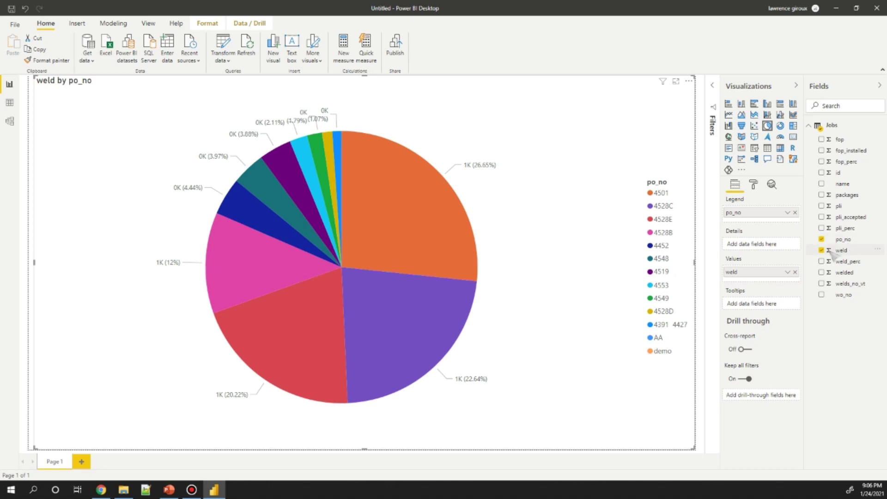
pyautogui.click(839, 250)
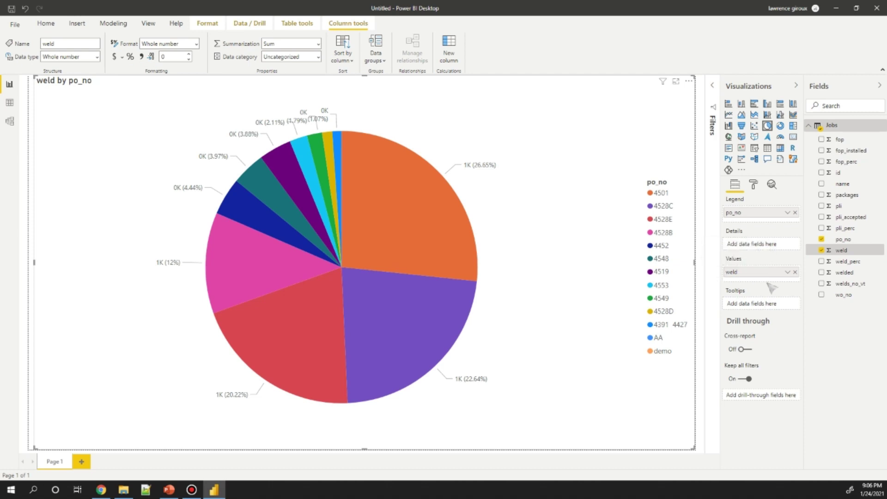
pyautogui.click(787, 272)
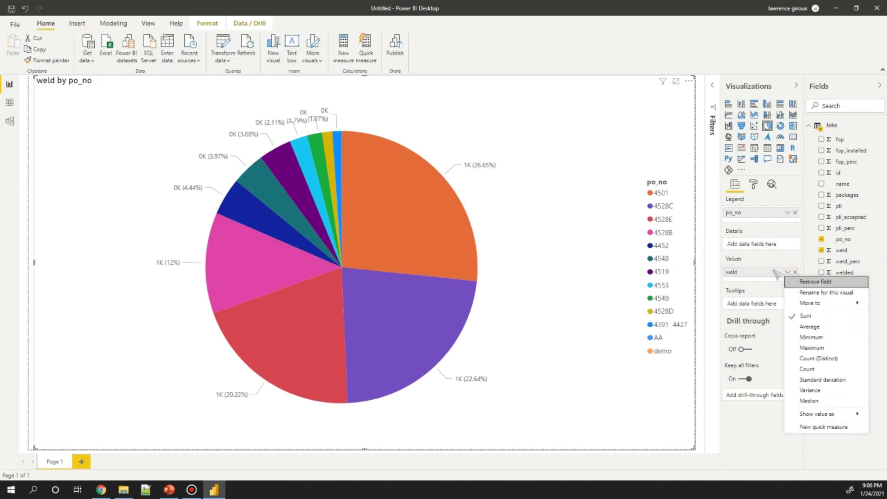
pyautogui.click(787, 272)
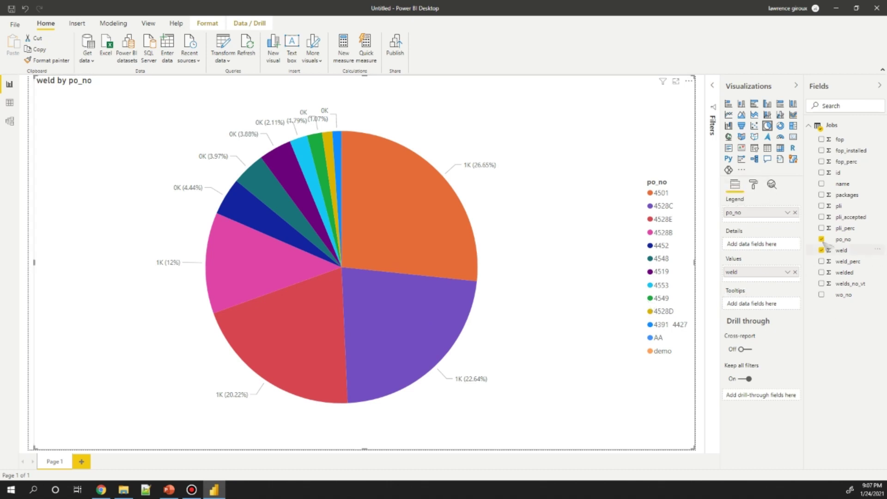
# Replace weld with the welded field as the pie chart's values, and swap welded for pli.
pyautogui.click(795, 271)
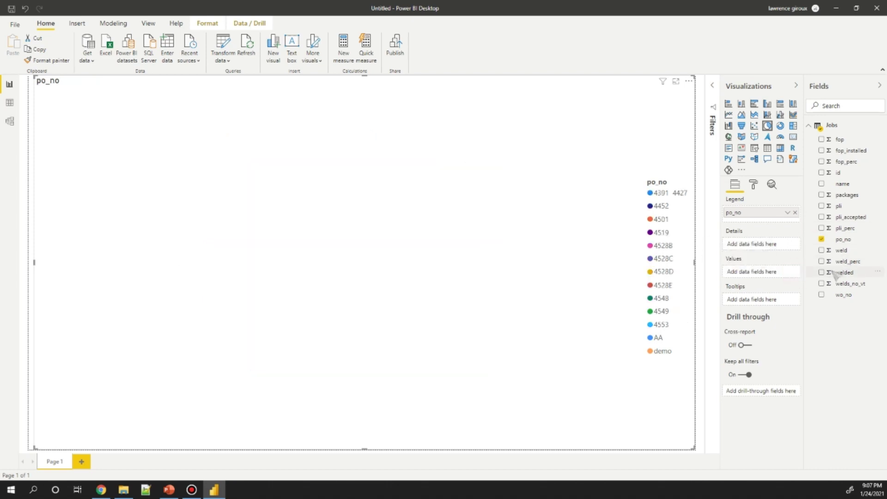
pyautogui.moveTo(837, 272); pyautogui.dragTo(742, 272)
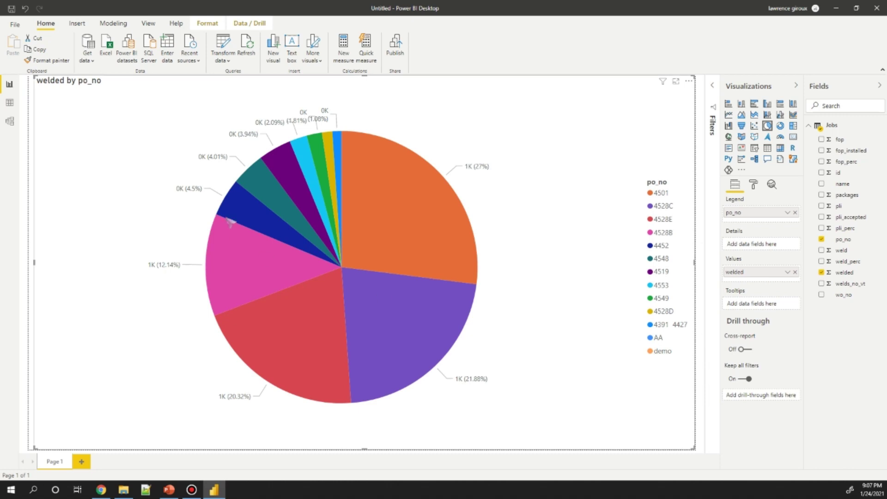
pyautogui.moveTo(211, 280)
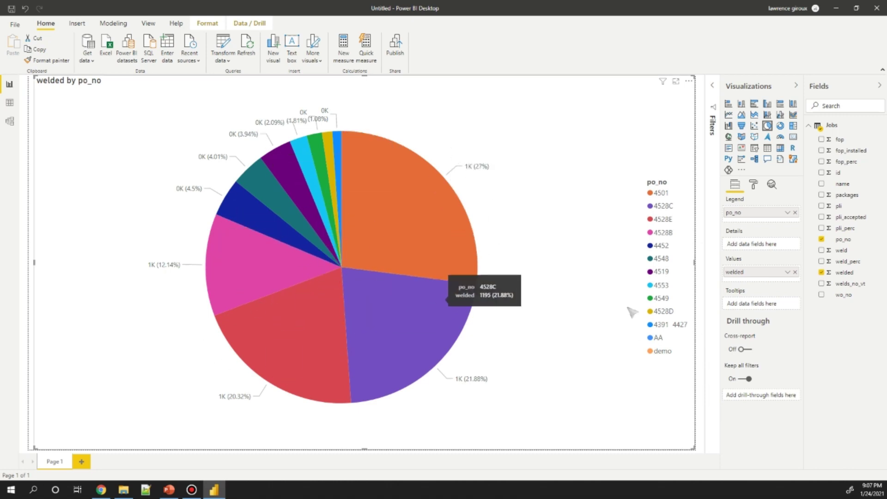
pyautogui.click(795, 272)
pyautogui.moveTo(838, 206); pyautogui.dragTo(754, 272)
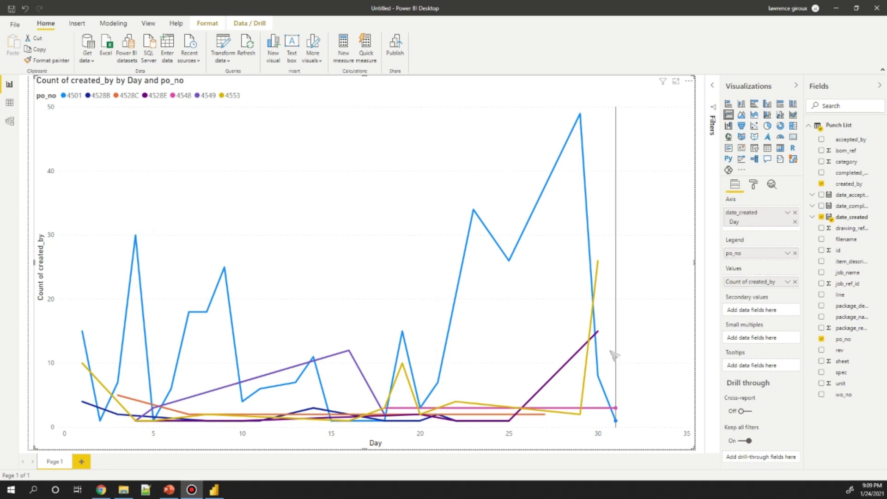
# Examine the Punch List charts, including the flows between created_by, completed_by and accepted_by.
pyautogui.moveTo(468, 397)
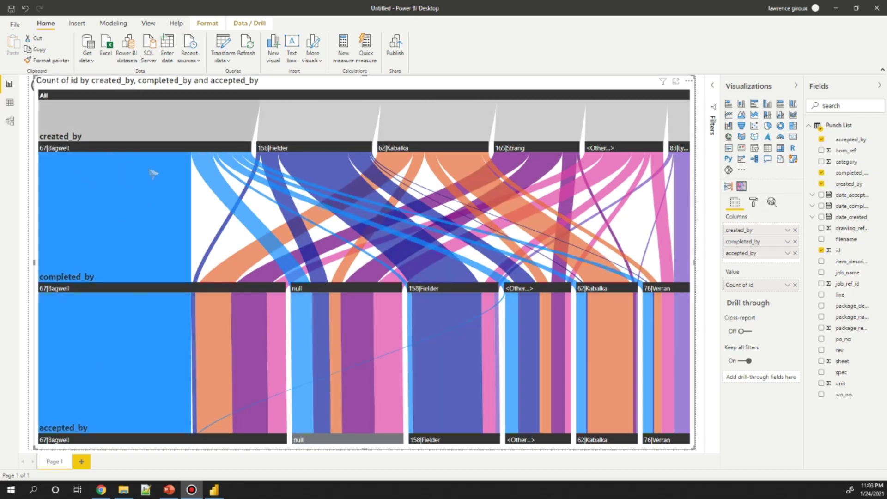
pyautogui.moveTo(139, 150)
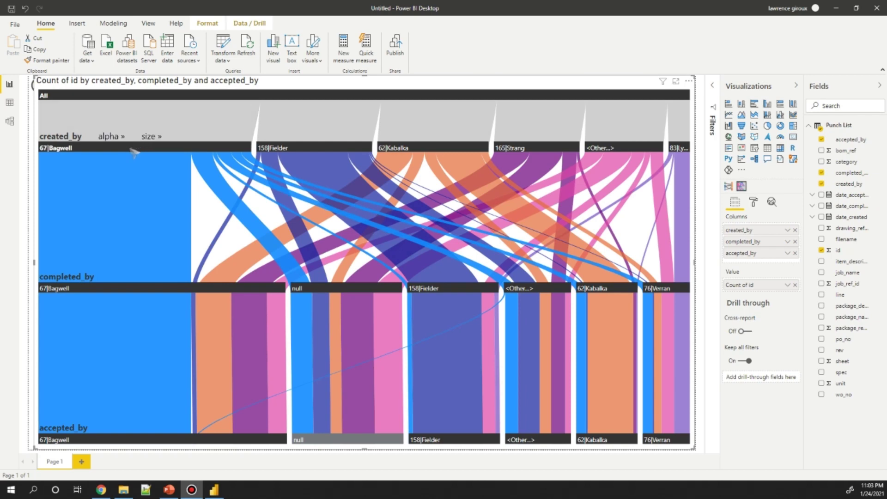